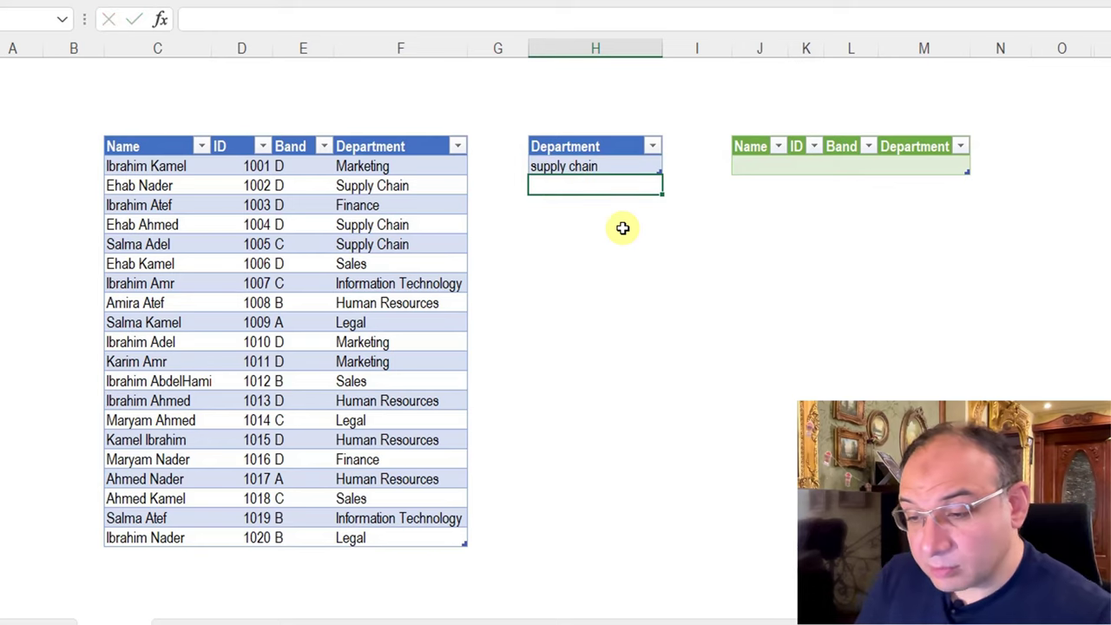
- Refresh the green results table for the supply chain department filter
{"action": "left_click", "coordinate": [863, 162]}
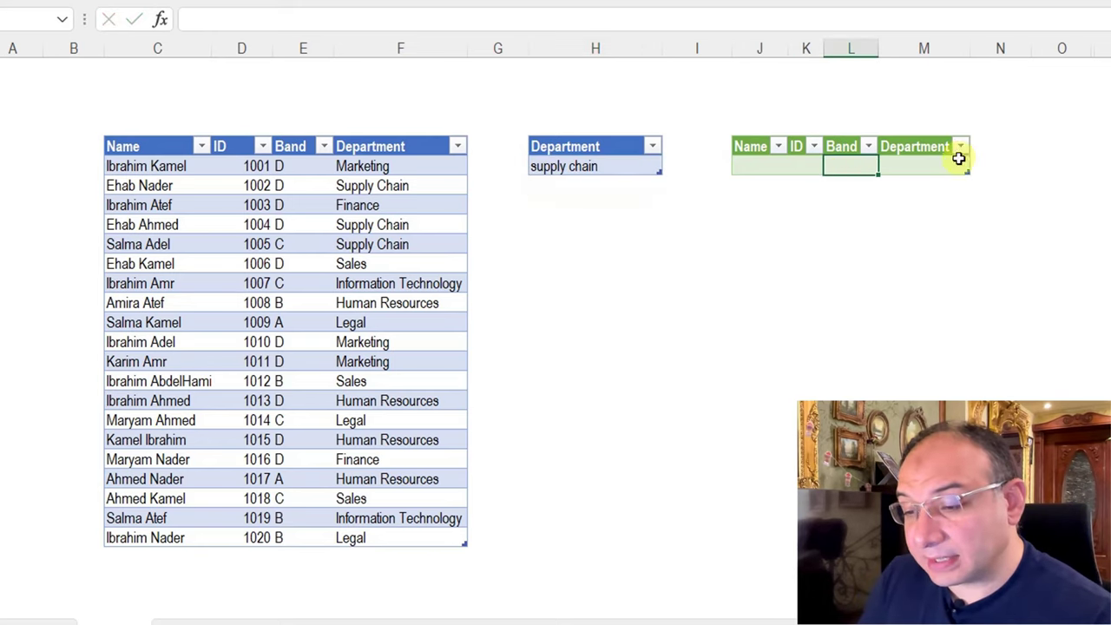
{"action": "right_click", "coordinate": [837, 172]}
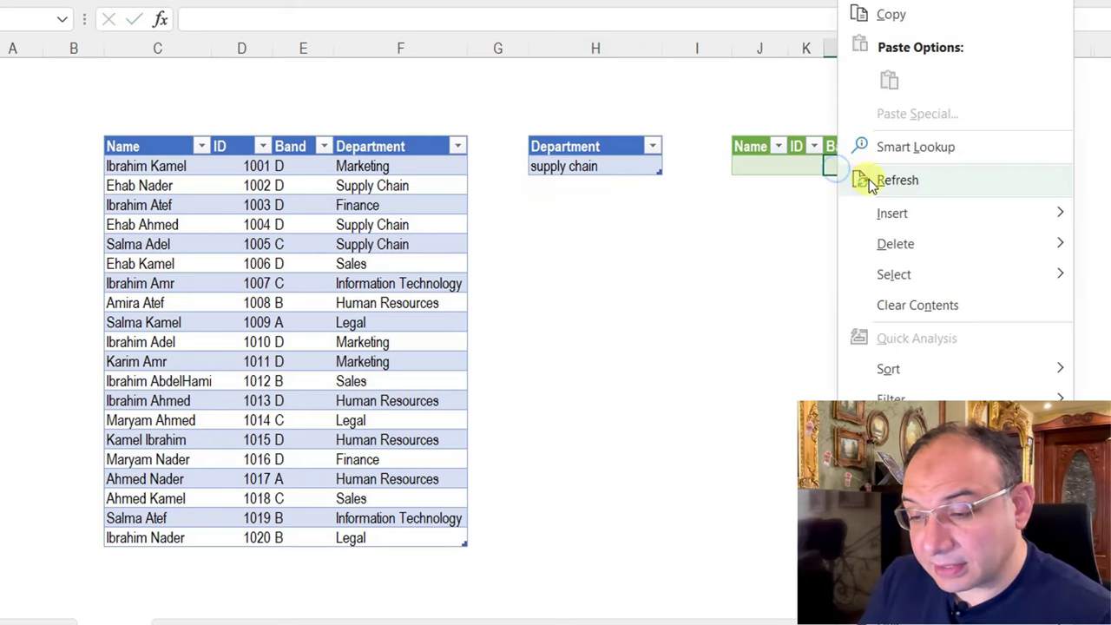
{"action": "left_click", "coordinate": [869, 179]}
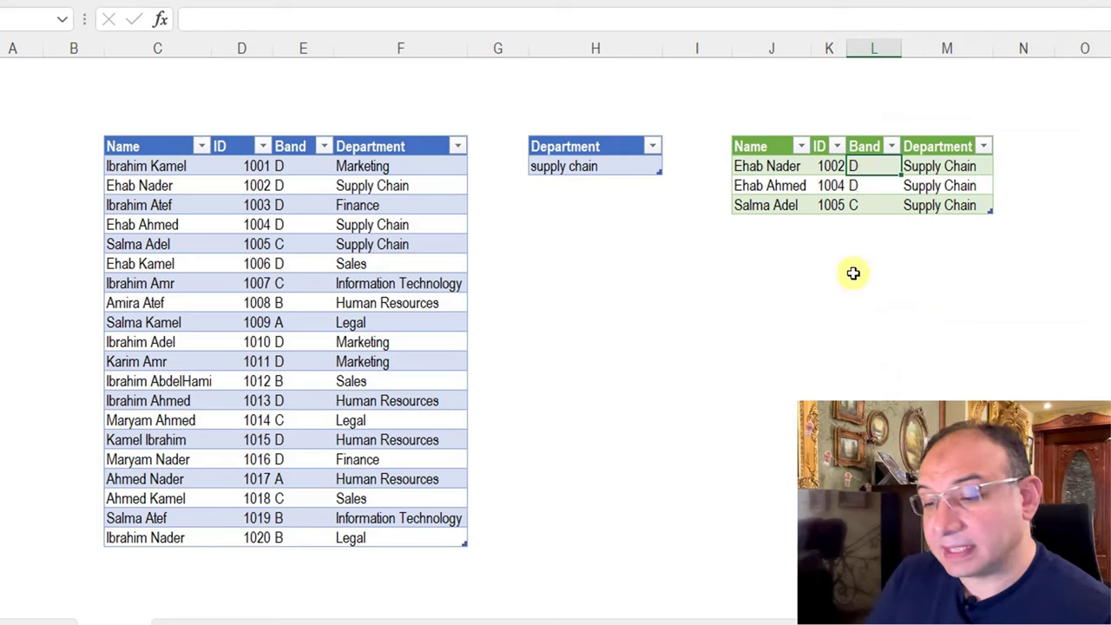
- Add finance and sales to the Department filter list, refreshing the green results table after each entry
{"action": "left_click", "coordinate": [603, 188]}
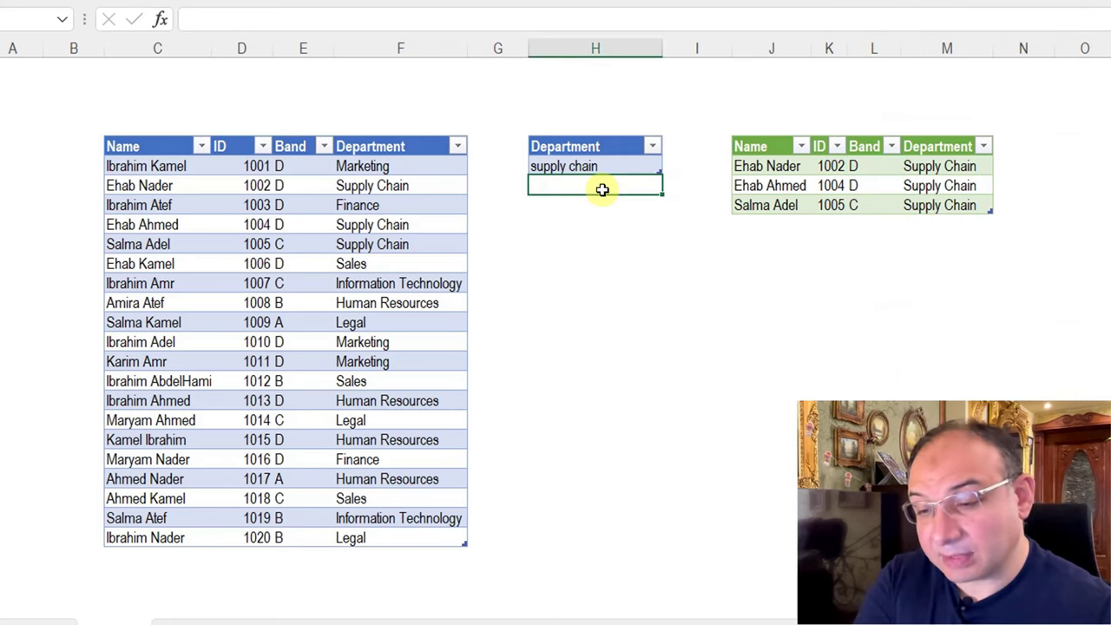
{"action": "type", "text": "finance"}
{"action": "left_click", "coordinate": [821, 184]}
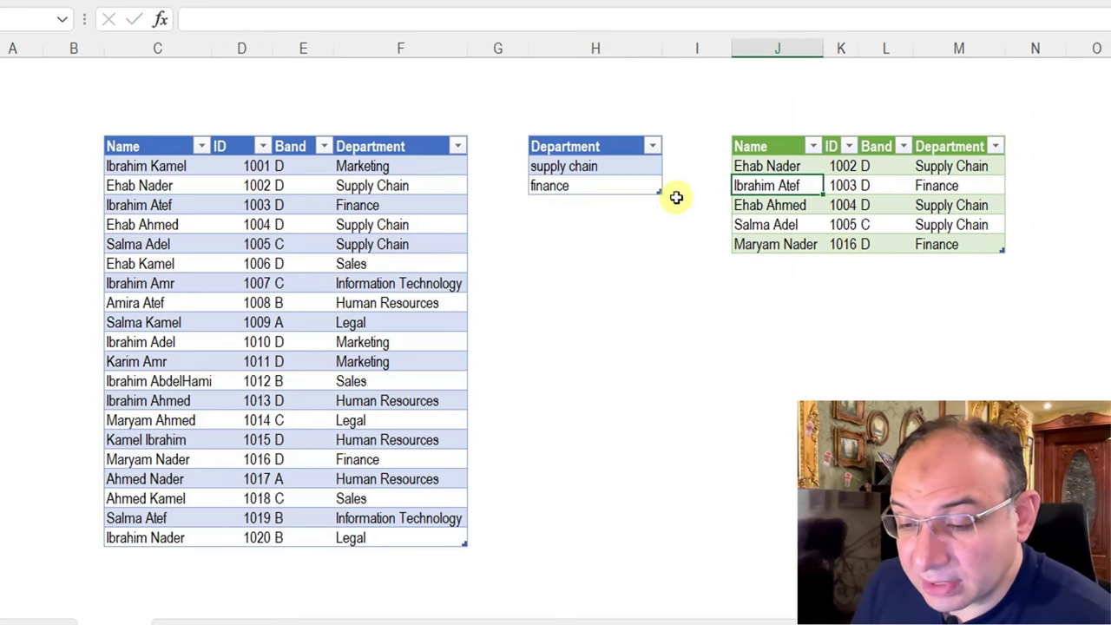
{"action": "left_click", "coordinate": [643, 183]}
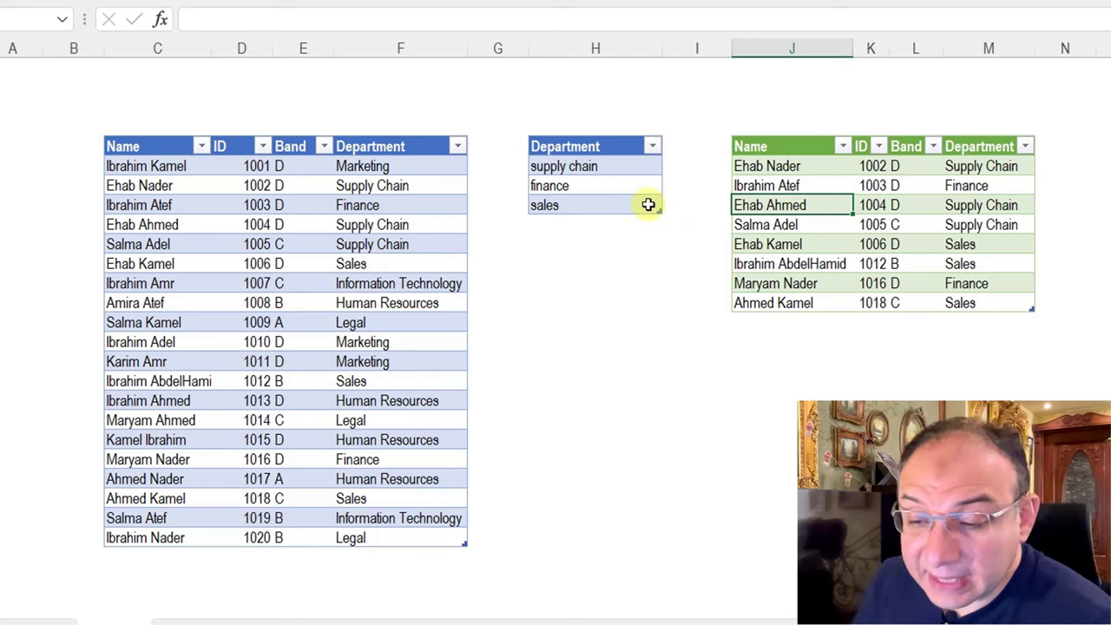
- Add LEGAL in capitals to the Department filter list and refresh the green results table
{"action": "left_click", "coordinate": [593, 170]}
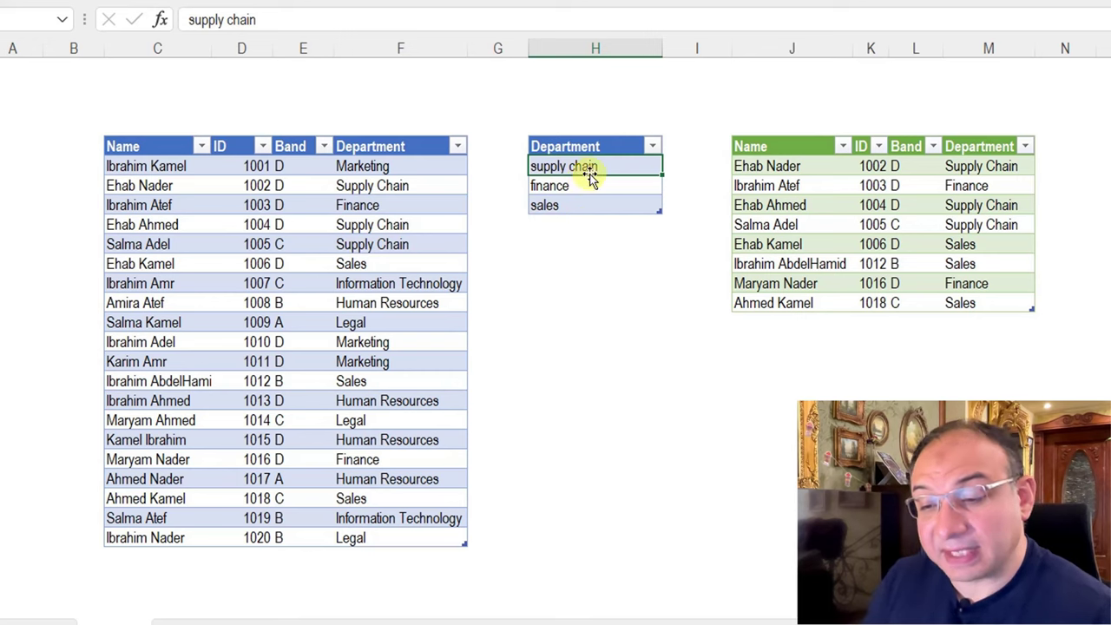
{"action": "left_click", "coordinate": [386, 186]}
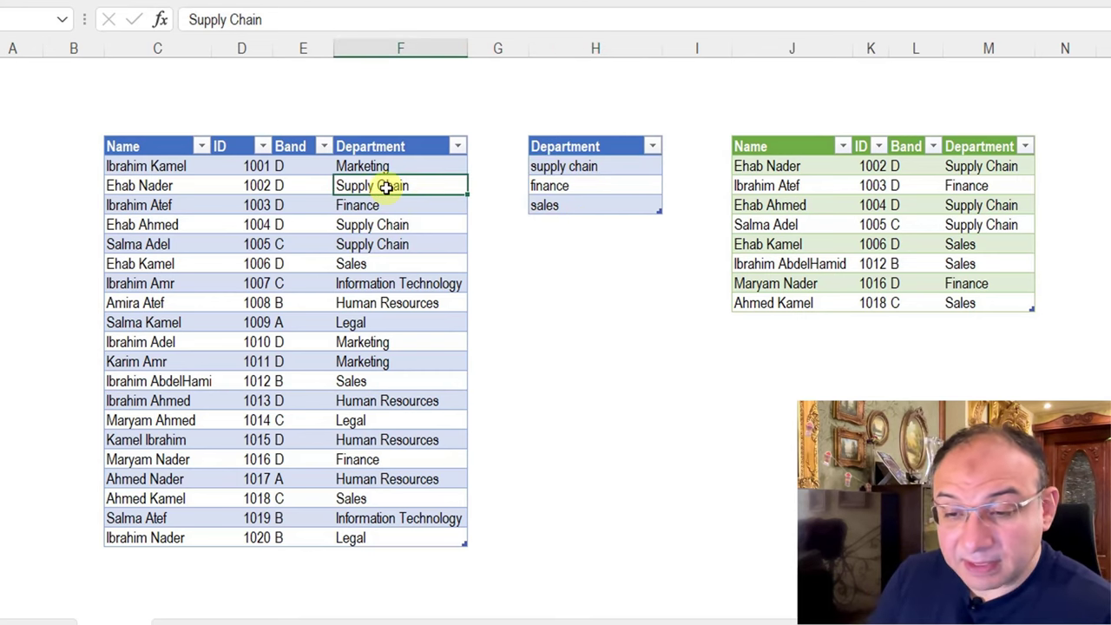
{"action": "left_click", "coordinate": [562, 166]}
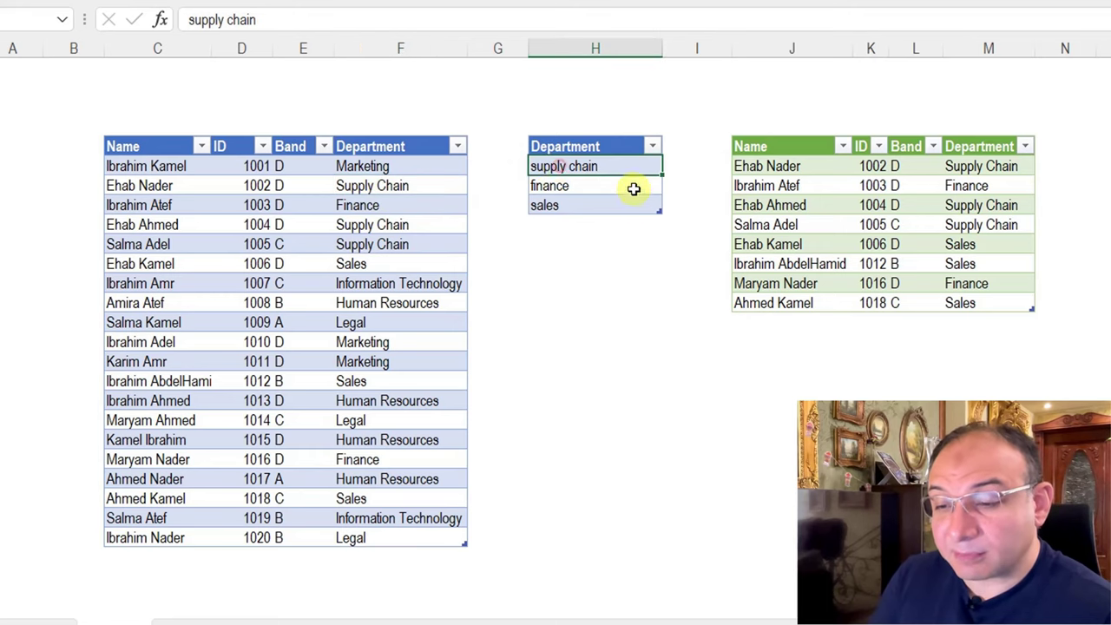
{"action": "left_click", "coordinate": [590, 229]}
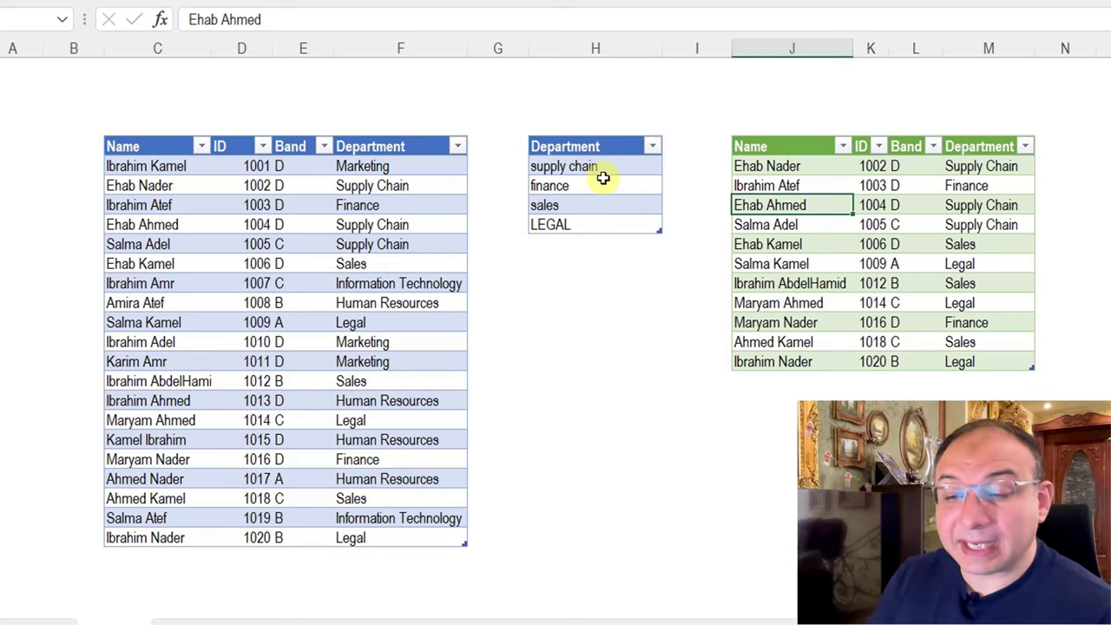
{"action": "left_click_drag", "start_coordinate": [602, 166], "coordinate": [603, 215]}
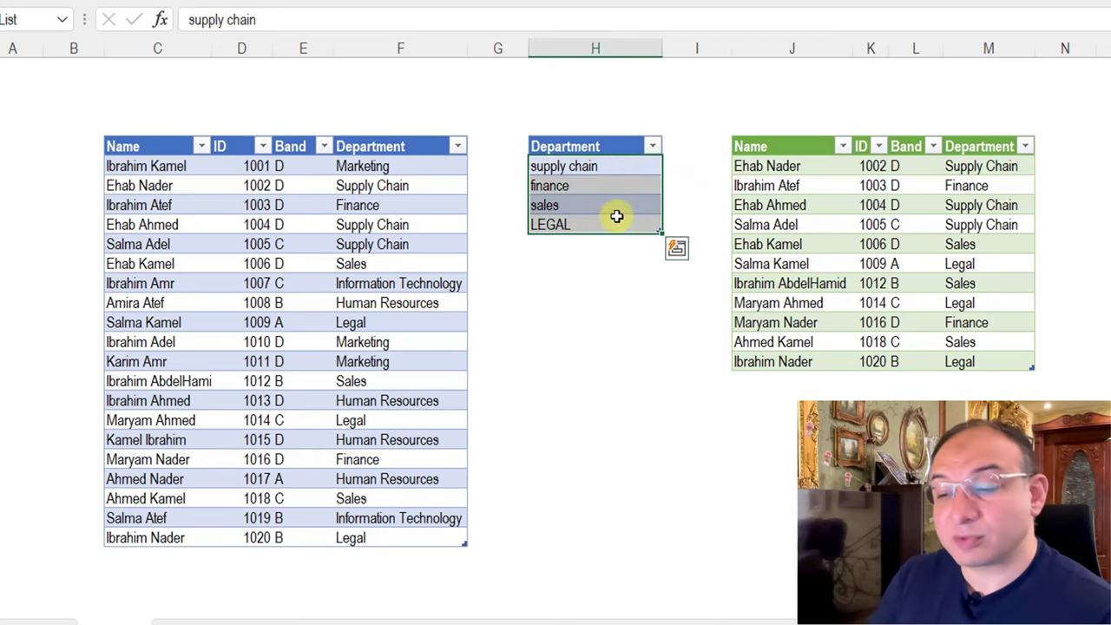
{"action": "left_click", "coordinate": [819, 185]}
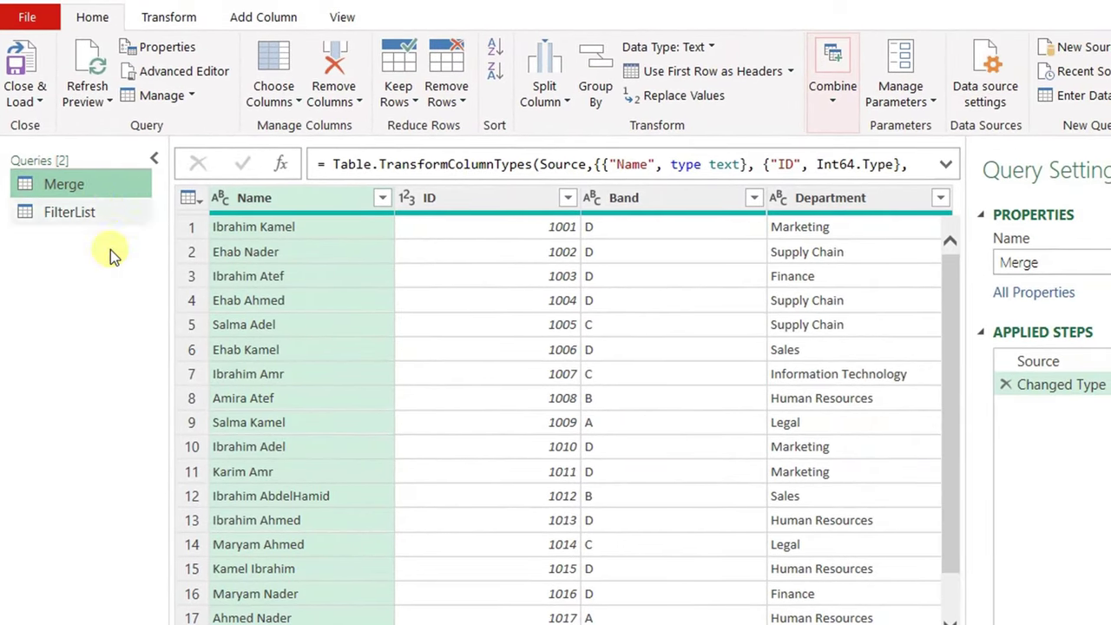
- Examine the FilterList query and the Source step of the Merge query, returning to its Changed Type step
{"action": "left_click", "coordinate": [79, 219]}
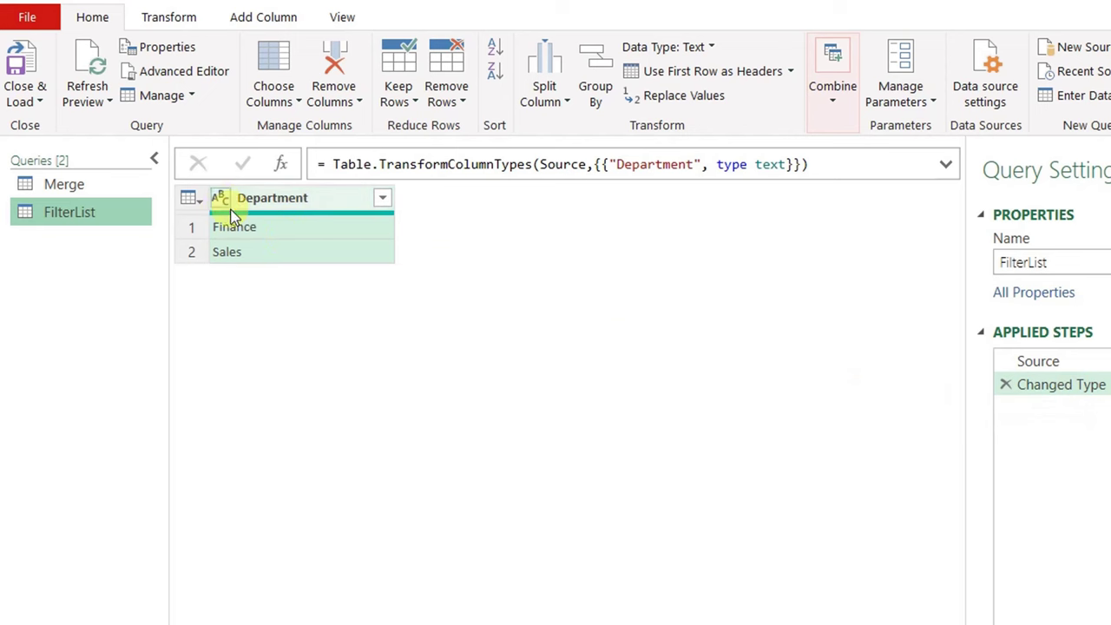
{"action": "left_click", "coordinate": [78, 185]}
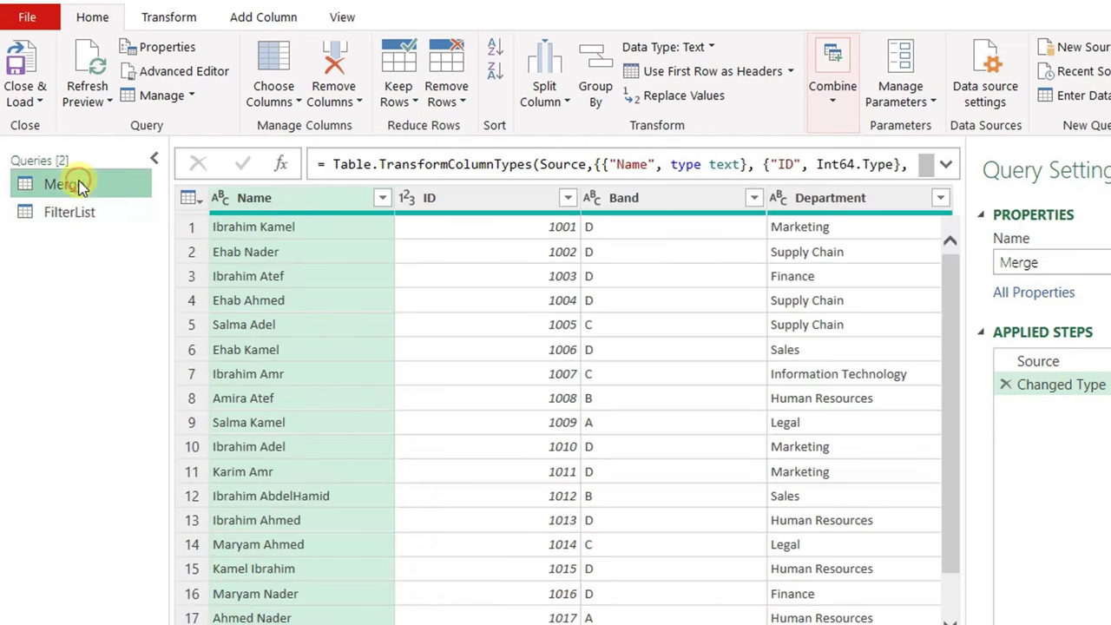
{"action": "left_click", "coordinate": [1029, 363]}
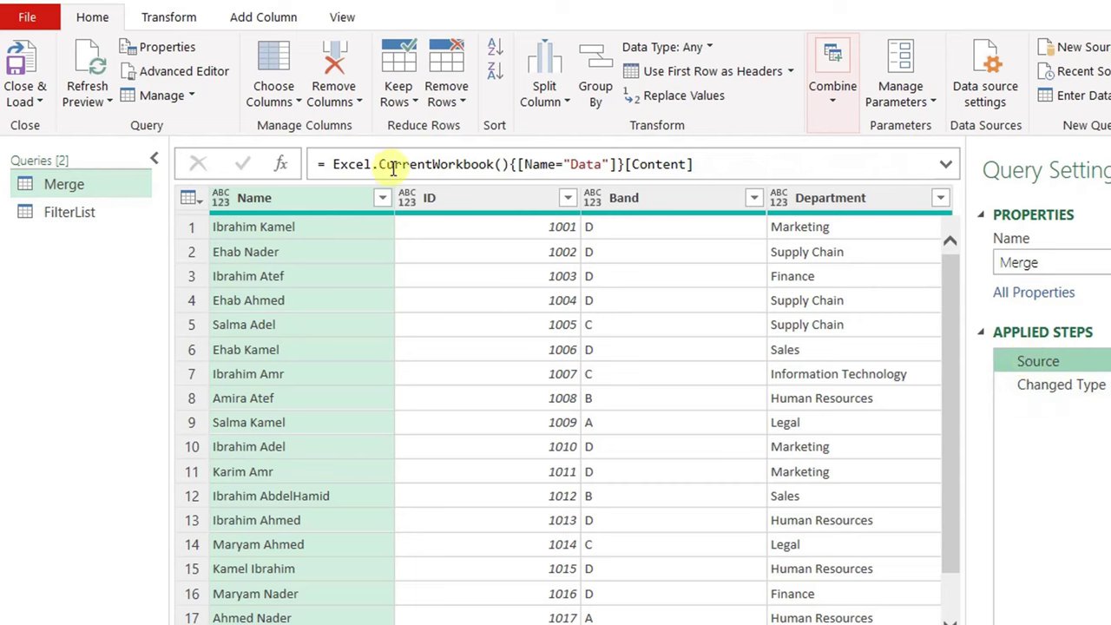
{"action": "left_click", "coordinate": [1047, 387]}
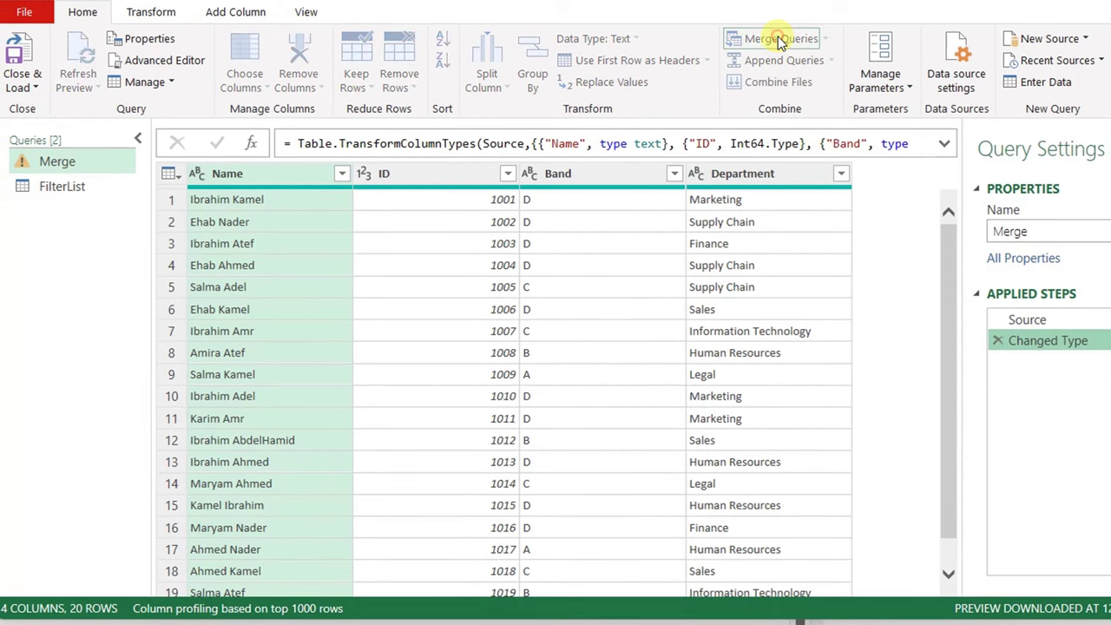
- Merge the Merge query with FilterList on their Department columns, using the Inner (only matching rows) join kind
{"action": "left_click", "coordinate": [770, 38]}
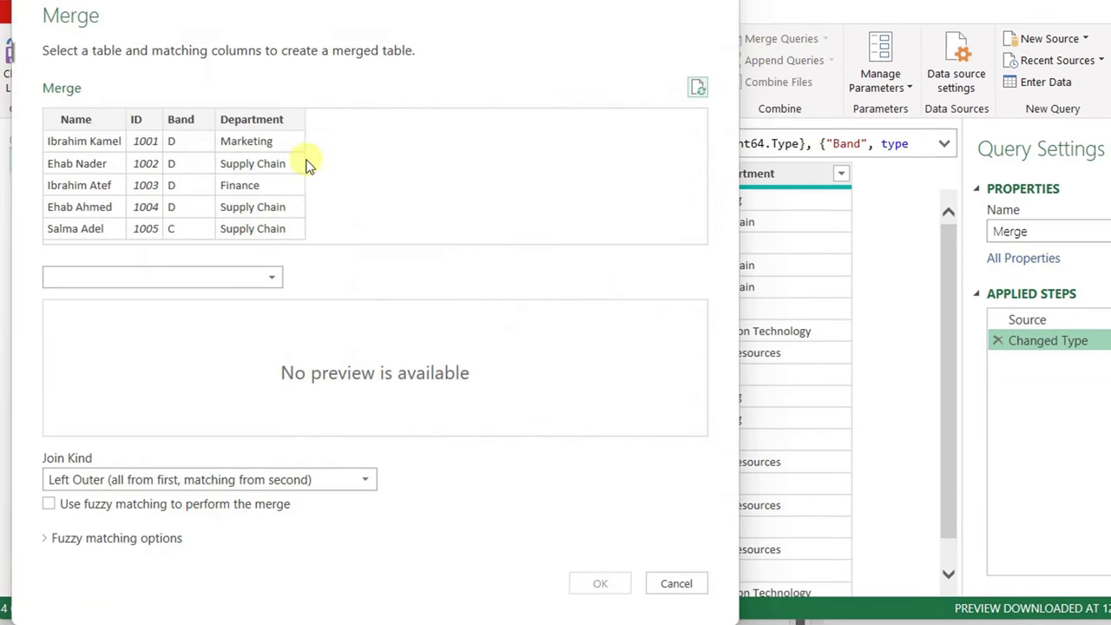
{"action": "left_click", "coordinate": [272, 120]}
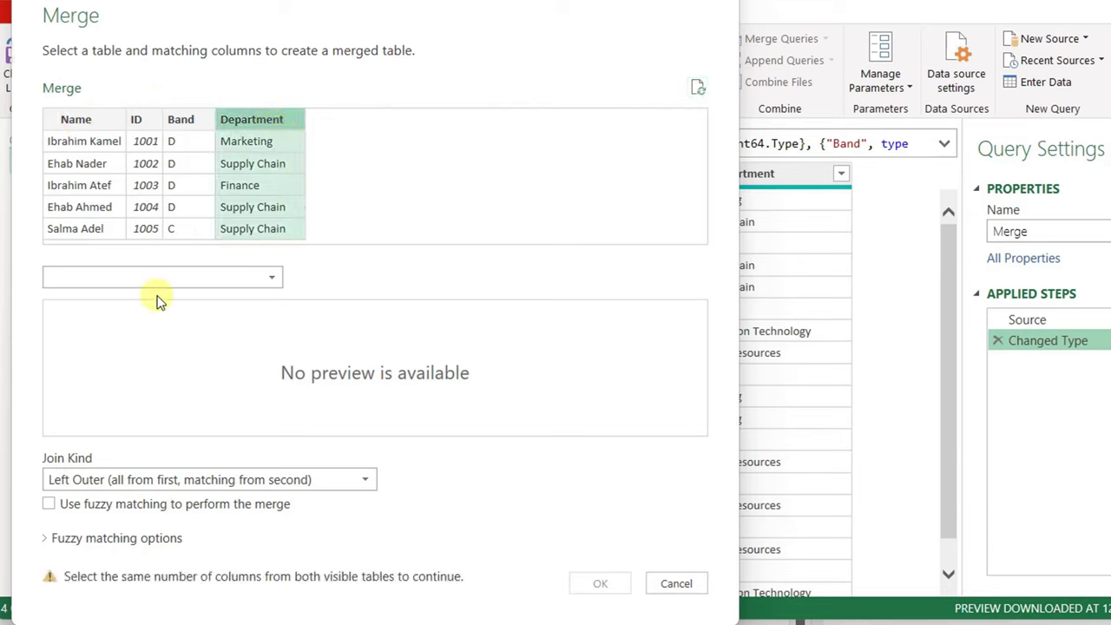
{"action": "left_click", "coordinate": [124, 283]}
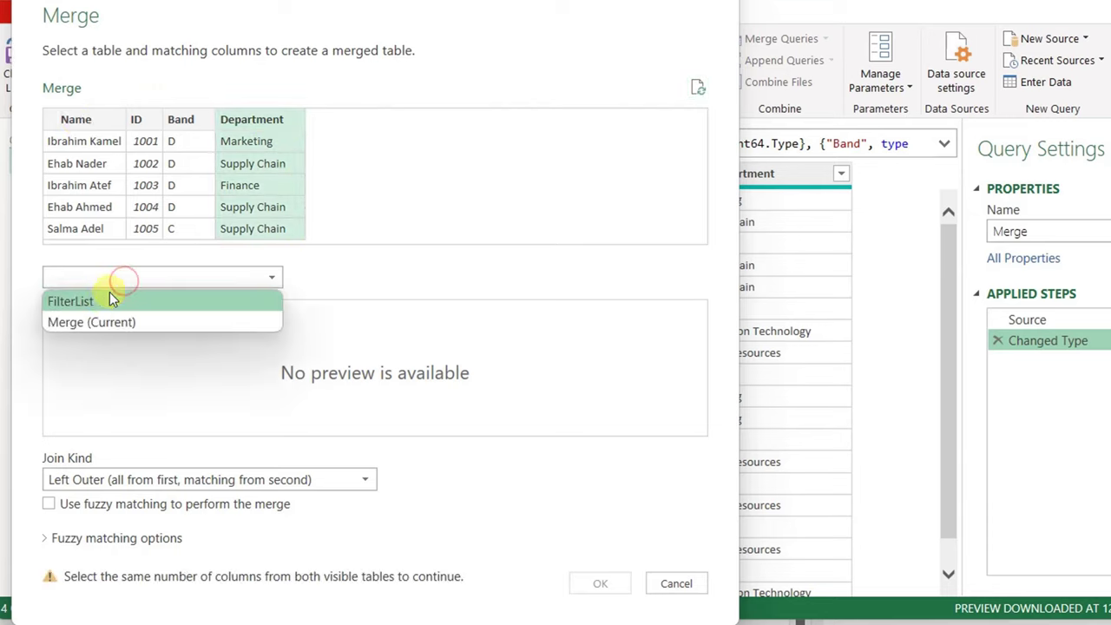
{"action": "left_click", "coordinate": [103, 301]}
{"action": "left_click", "coordinate": [65, 311]}
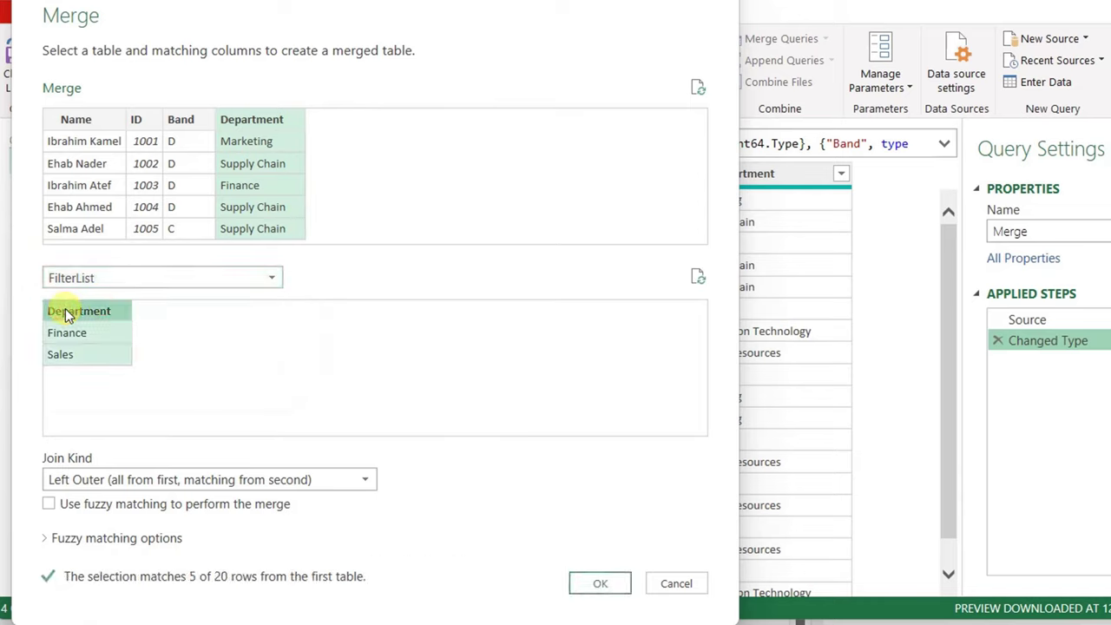
{"action": "left_click", "coordinate": [142, 485]}
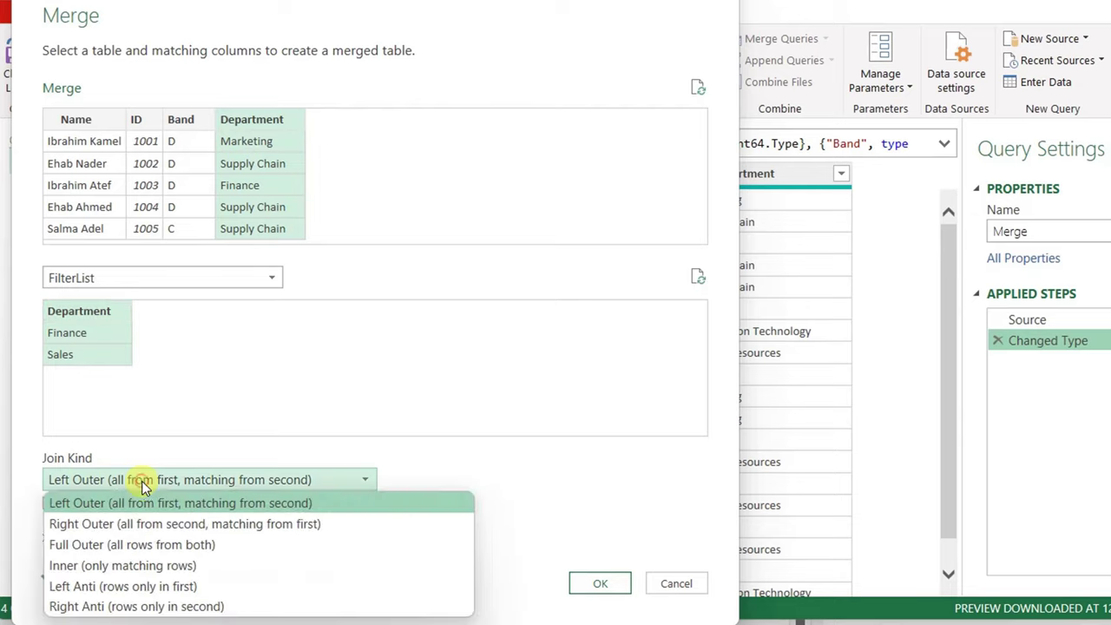
{"action": "left_click", "coordinate": [130, 567]}
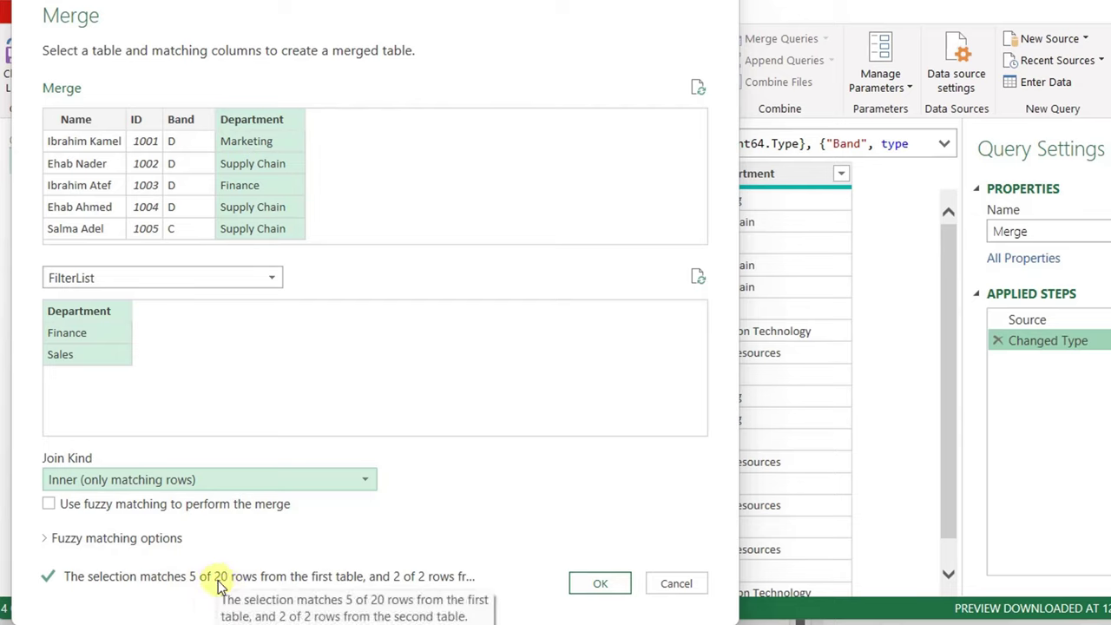
{"action": "left_click", "coordinate": [605, 586]}
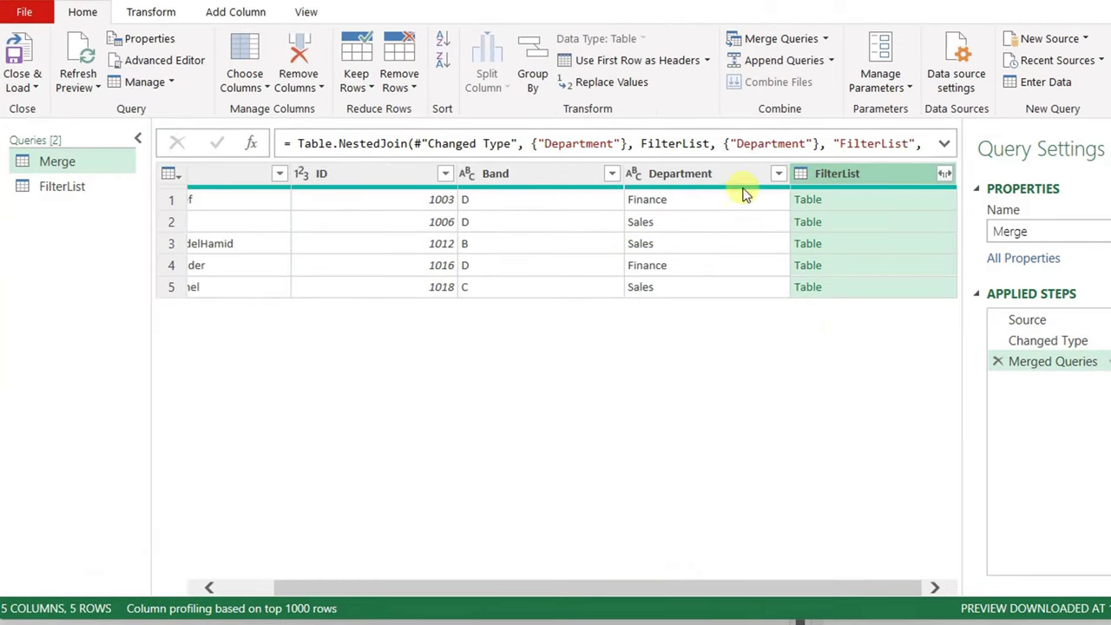
- Remove the nested FilterList column from the merged query
{"action": "scroll", "coordinate": [744, 191], "scroll_direction": "left", "scroll_amount": 2}
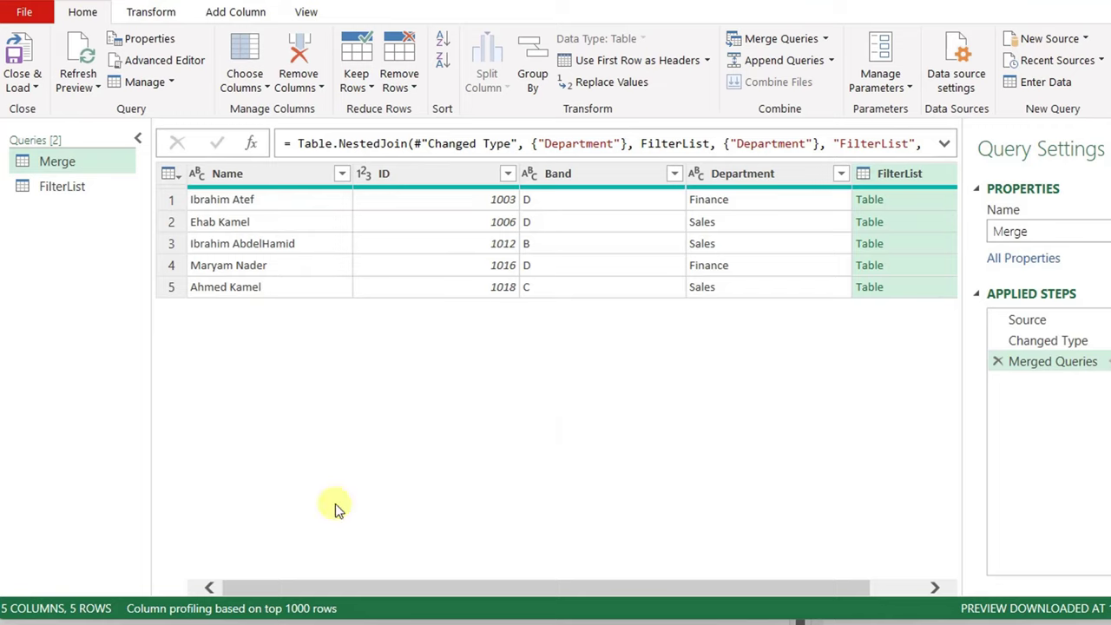
{"action": "left_click_drag", "start_coordinate": [363, 587], "coordinate": [476, 591]}
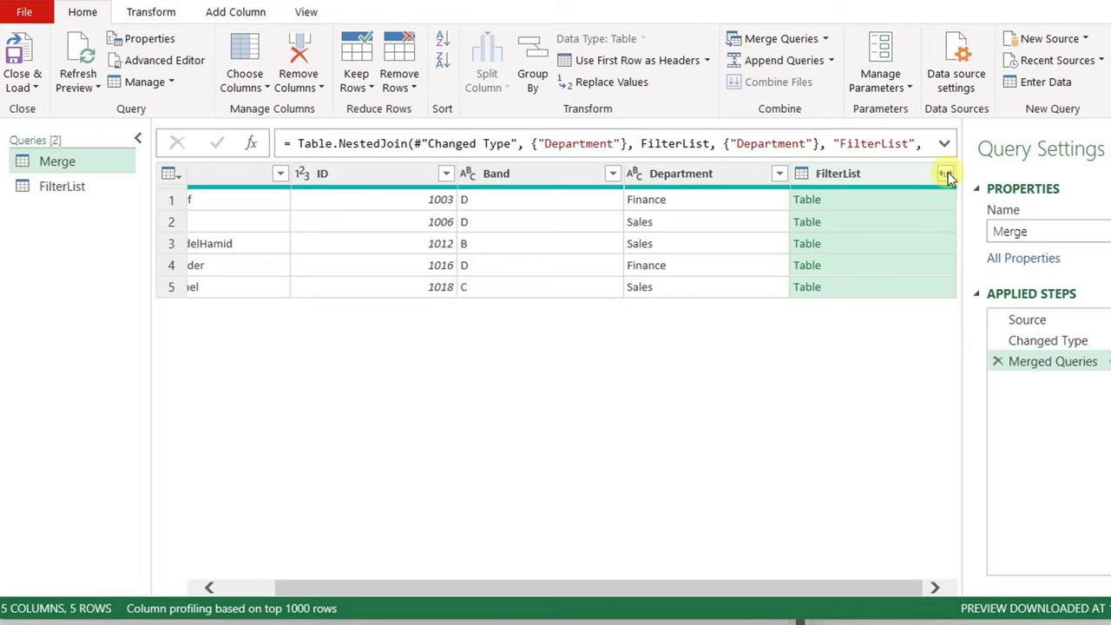
{"action": "right_click", "coordinate": [887, 176]}
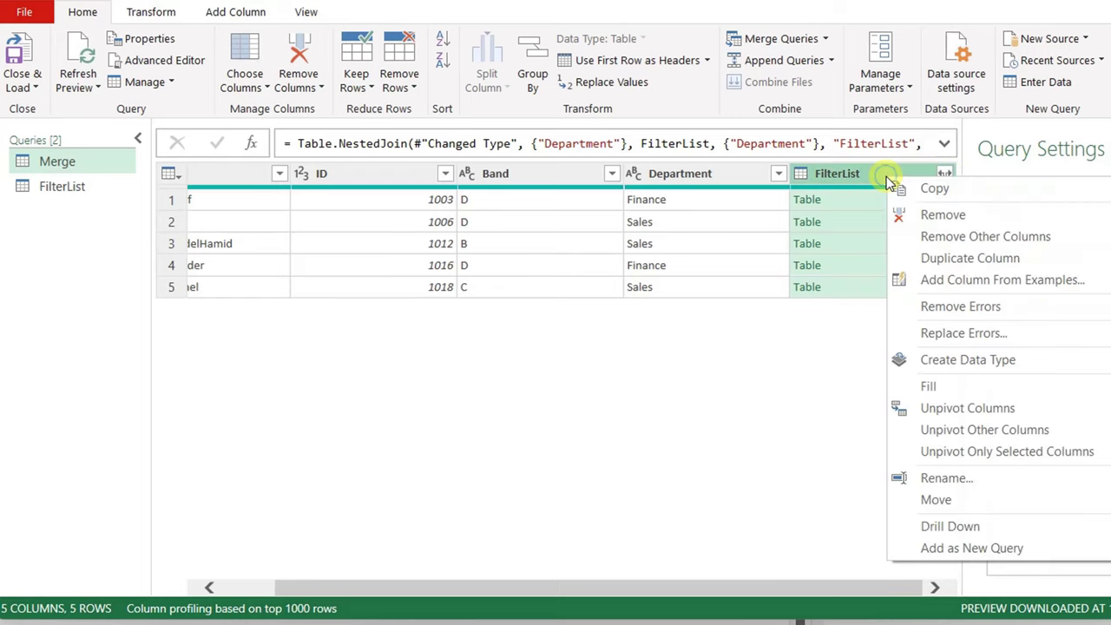
{"action": "left_click", "coordinate": [928, 216]}
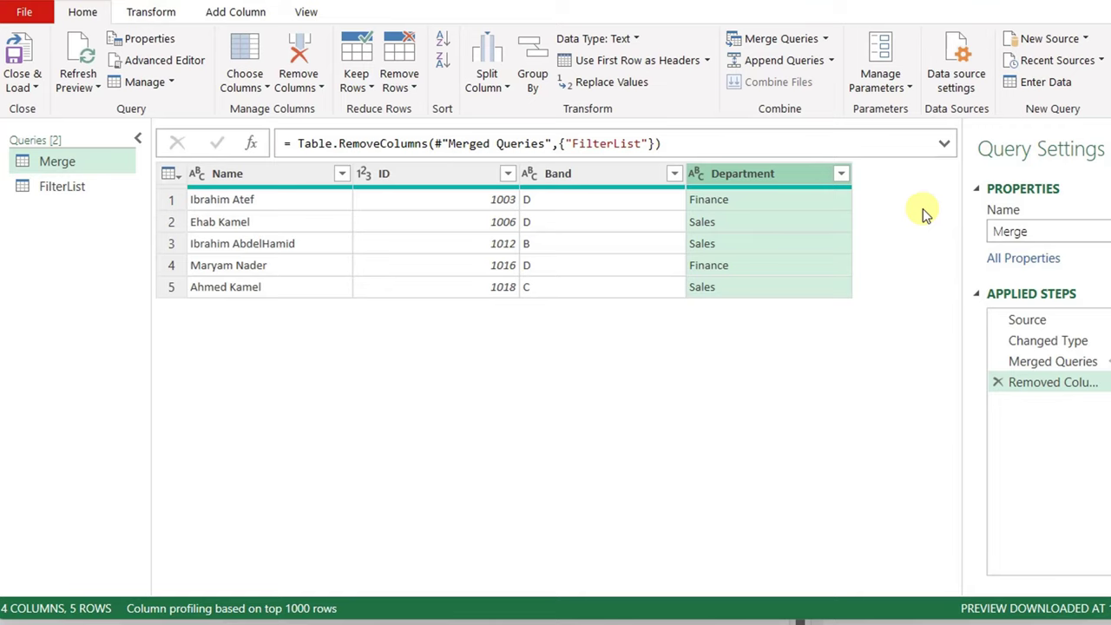
- Close the query editor, keeping the changes, and load the Merge query as a table into cell J5 of the existing worksheet
{"action": "left_click", "coordinate": [33, 78]}
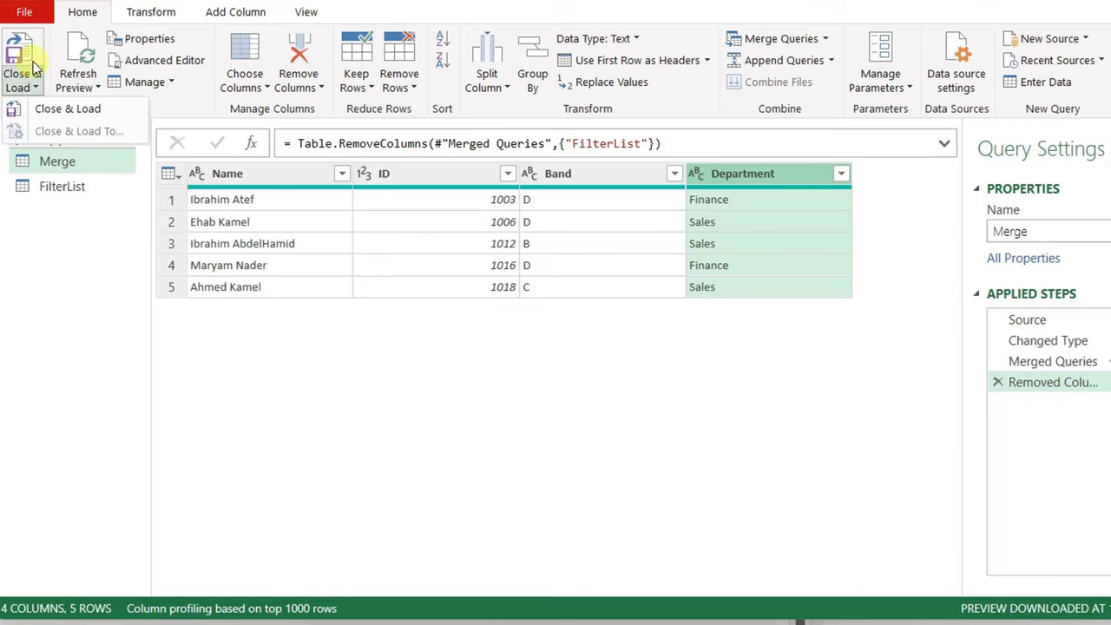
{"action": "left_click", "coordinate": [25, 55]}
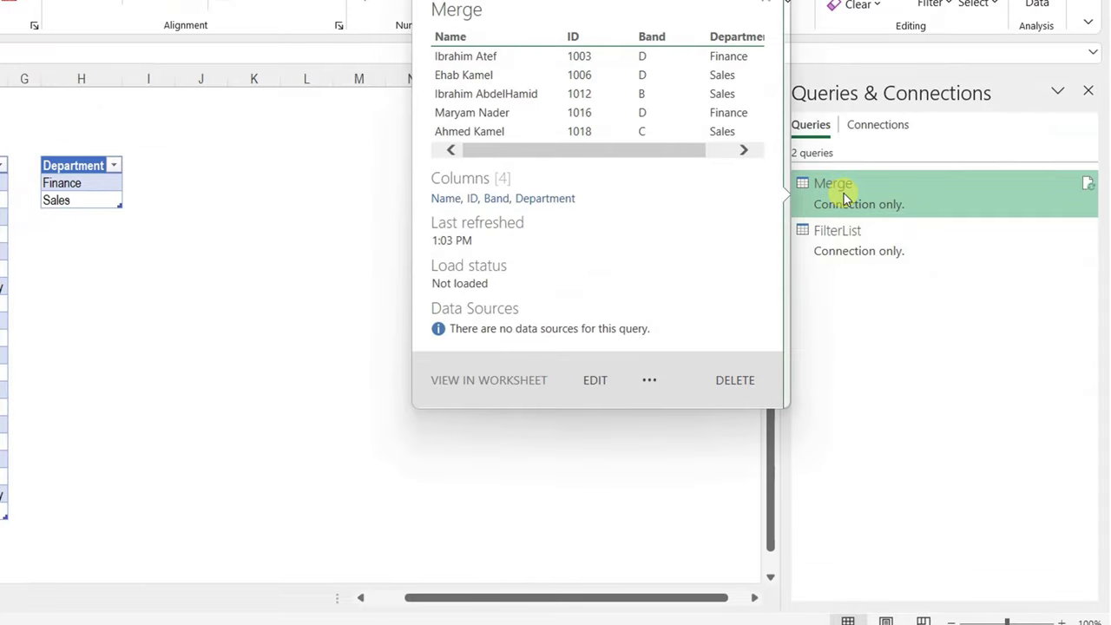
{"action": "right_click", "coordinate": [844, 194]}
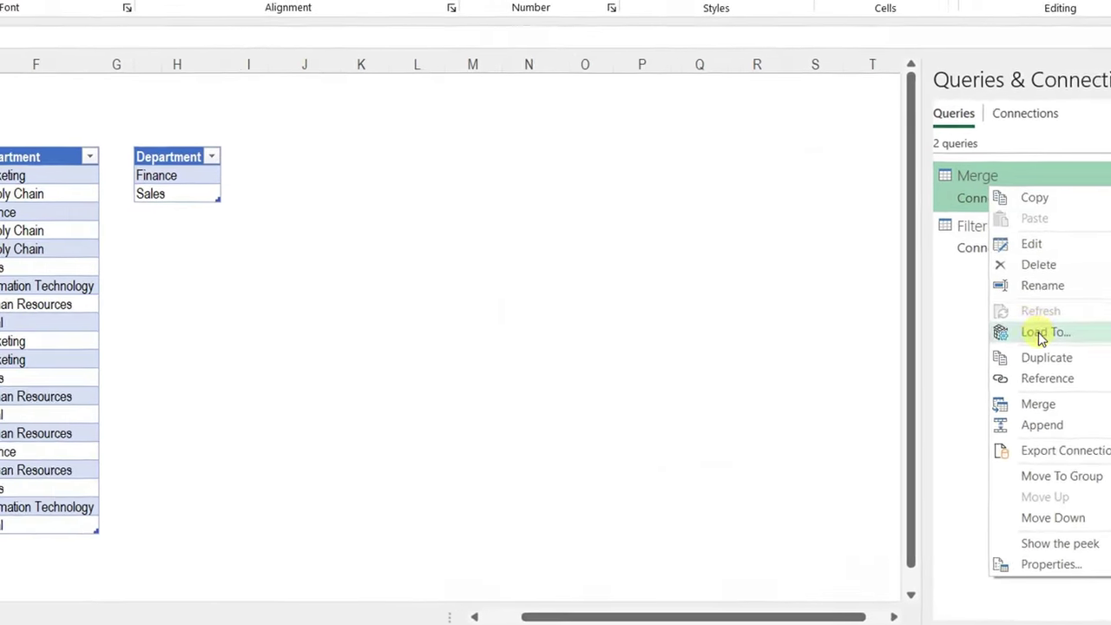
{"action": "left_click", "coordinate": [1041, 334]}
{"action": "left_click", "coordinate": [84, 288]}
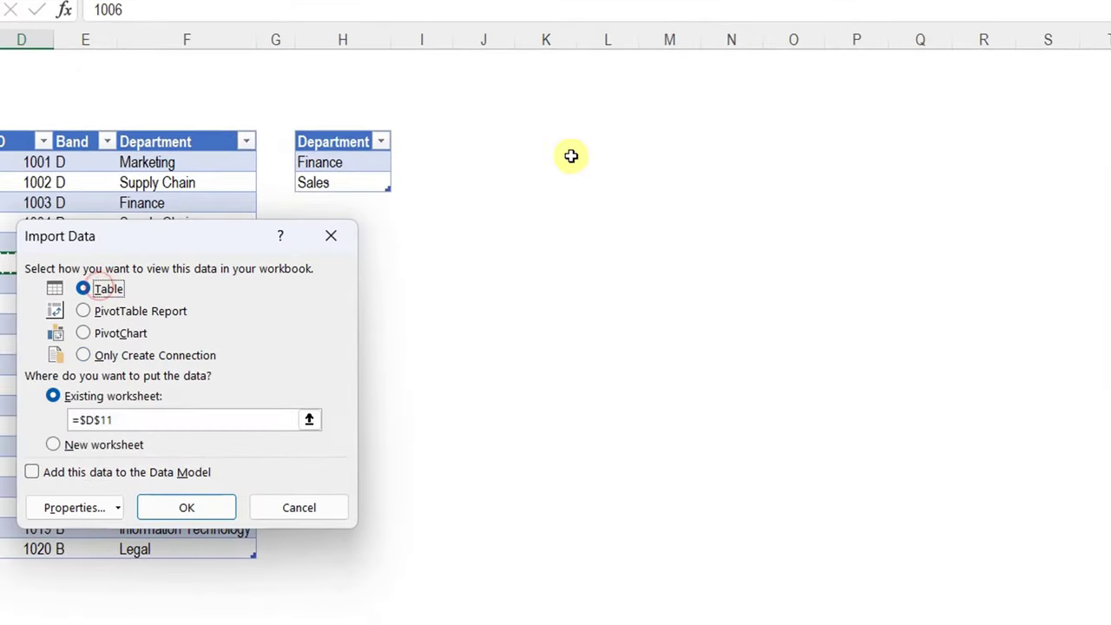
{"action": "left_click", "coordinate": [484, 124]}
{"action": "left_click", "coordinate": [474, 141]}
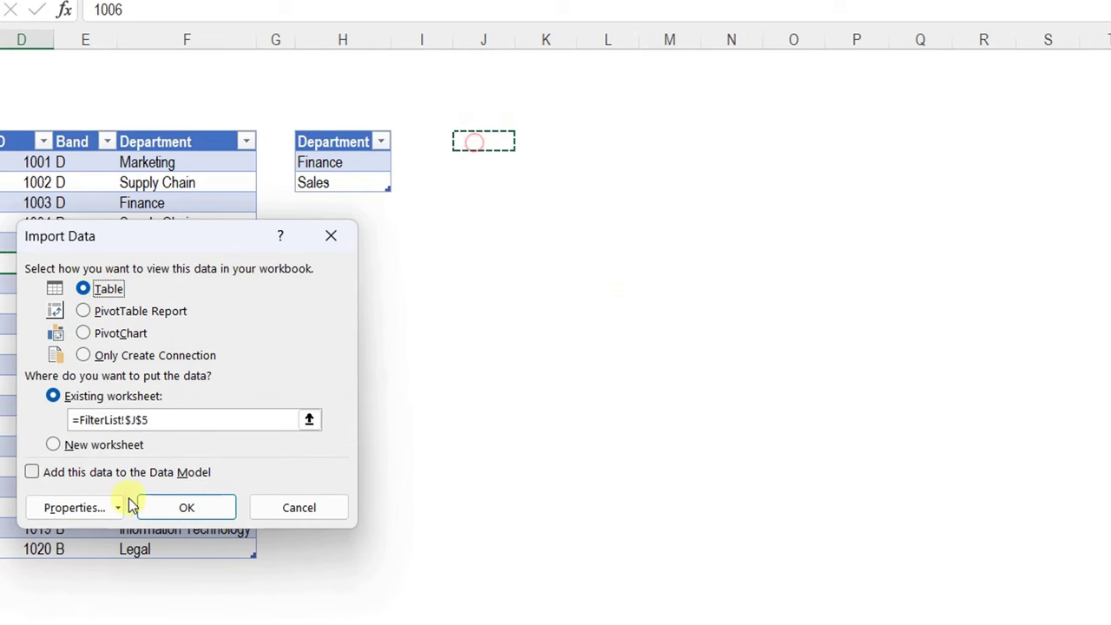
{"action": "left_click", "coordinate": [174, 512]}
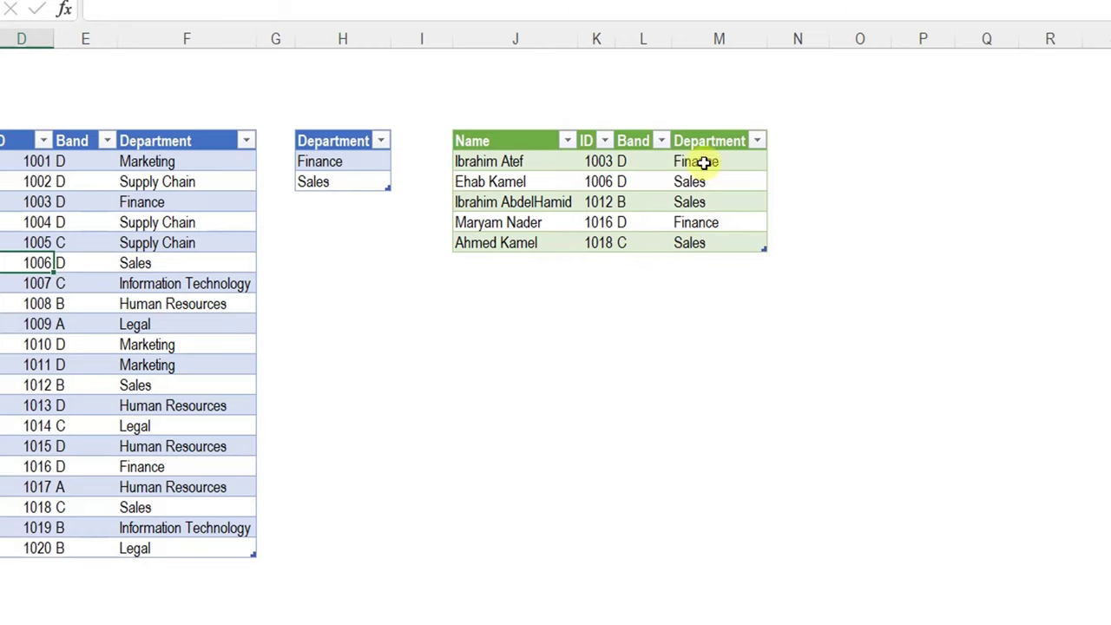
- Add Legal below Sales in the department filter list and refresh the merged results table
{"action": "left_click", "coordinate": [341, 206]}
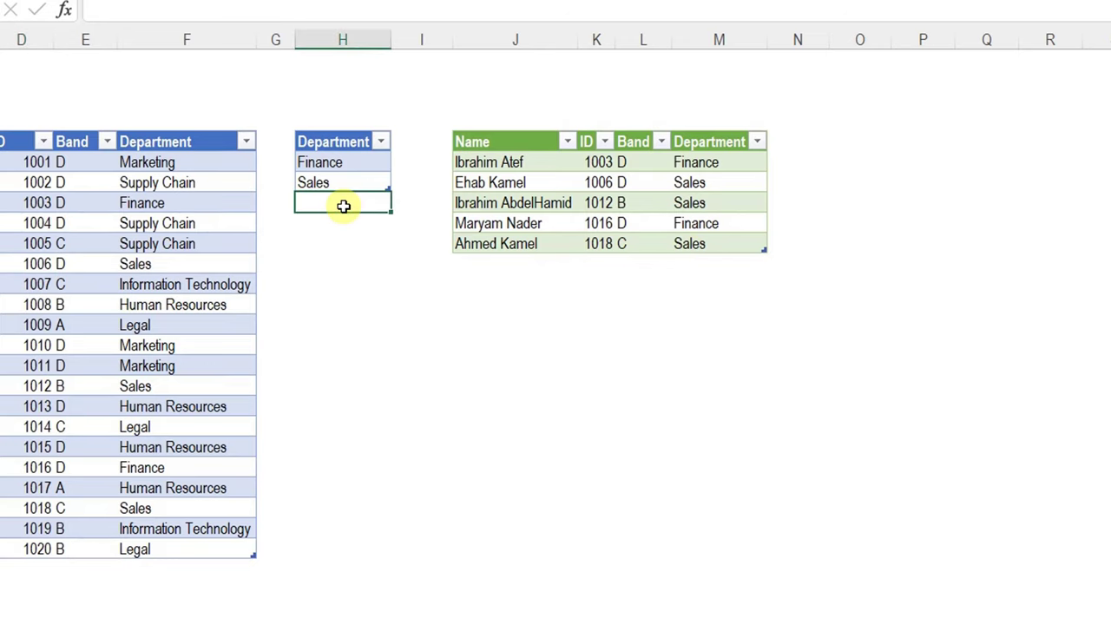
{"action": "type", "text": "Legal"}
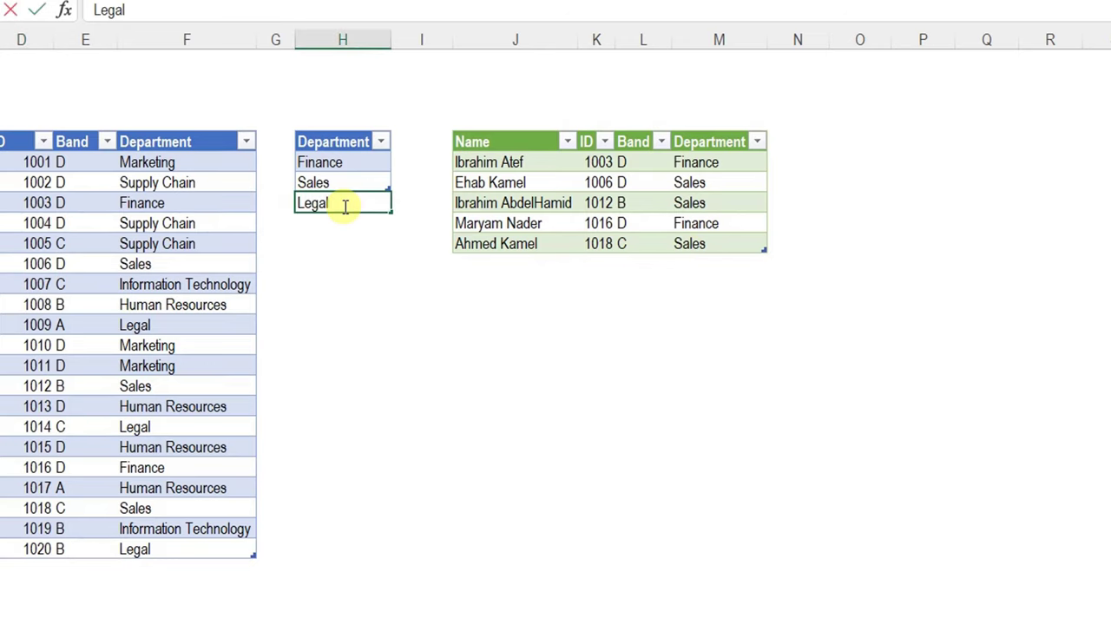
{"action": "key", "text": "Return"}
{"action": "right_click", "coordinate": [549, 184]}
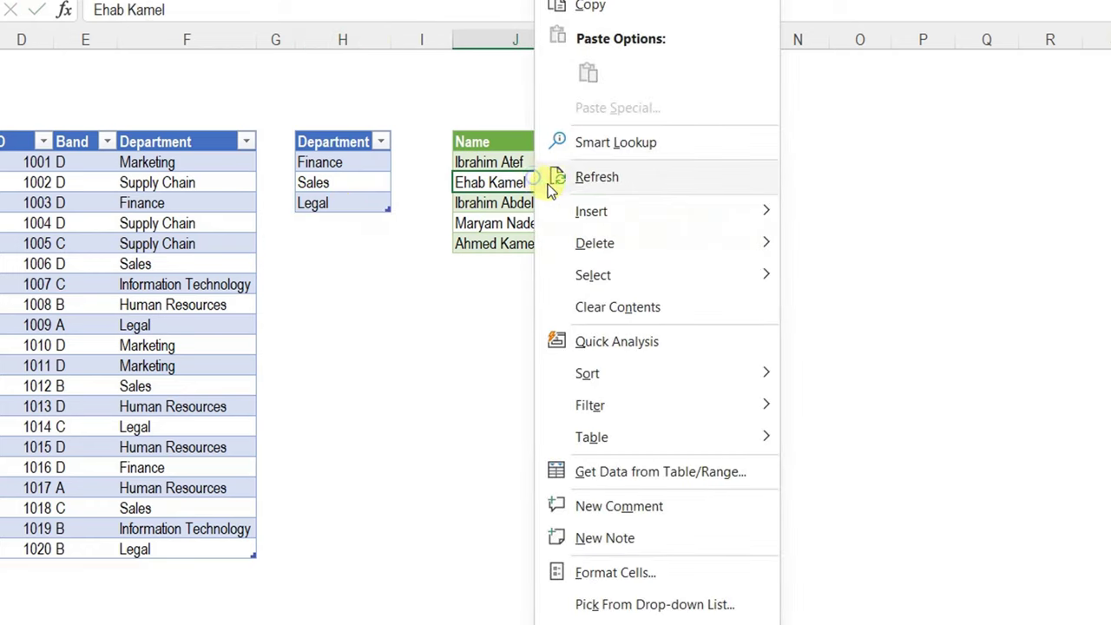
{"action": "key", "text": "Escape"}
- Extend the department filter list by one blank row below Legal and refresh the merged results table
{"action": "left_click", "coordinate": [363, 224]}
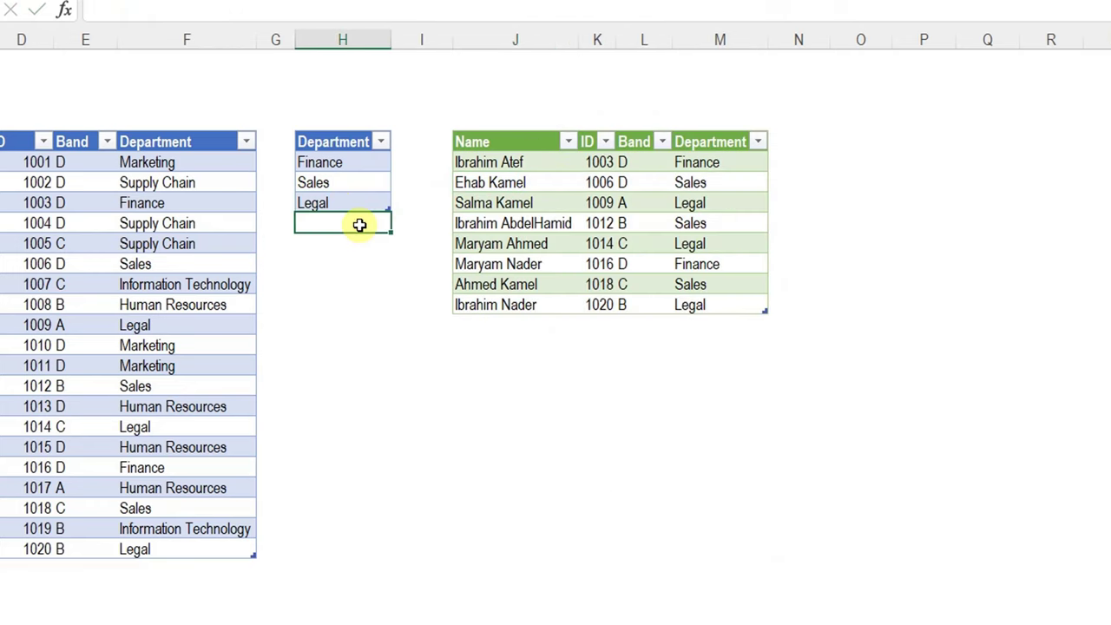
{"action": "left_click_drag", "start_coordinate": [388, 213], "coordinate": [389, 234]}
{"action": "left_click", "coordinate": [597, 244]}
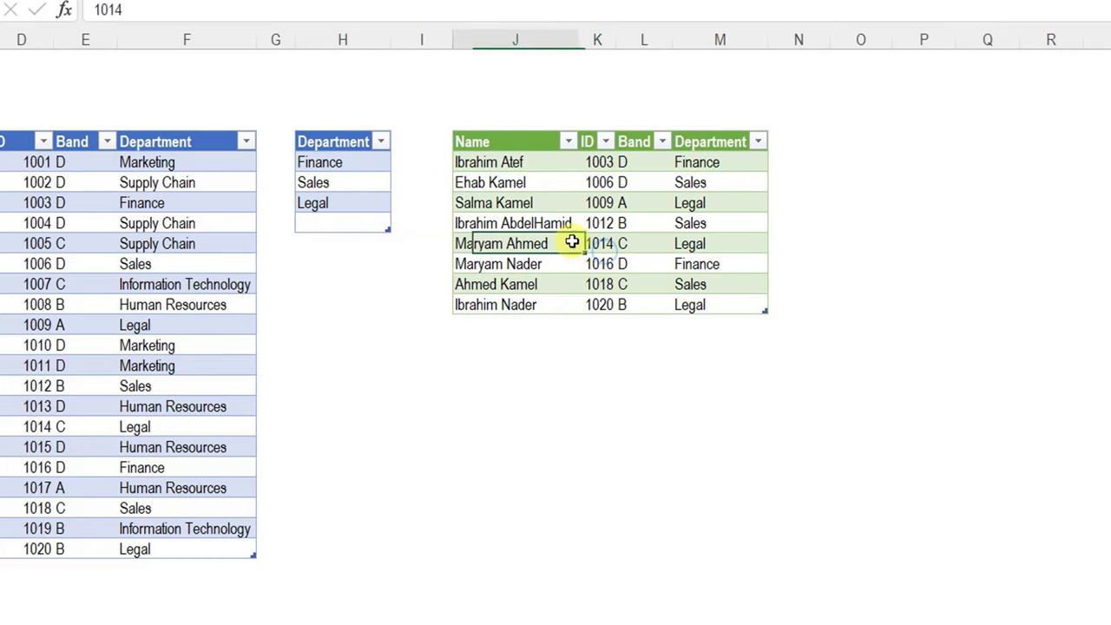
{"action": "right_click", "coordinate": [569, 243]}
{"action": "left_click", "coordinate": [636, 178]}
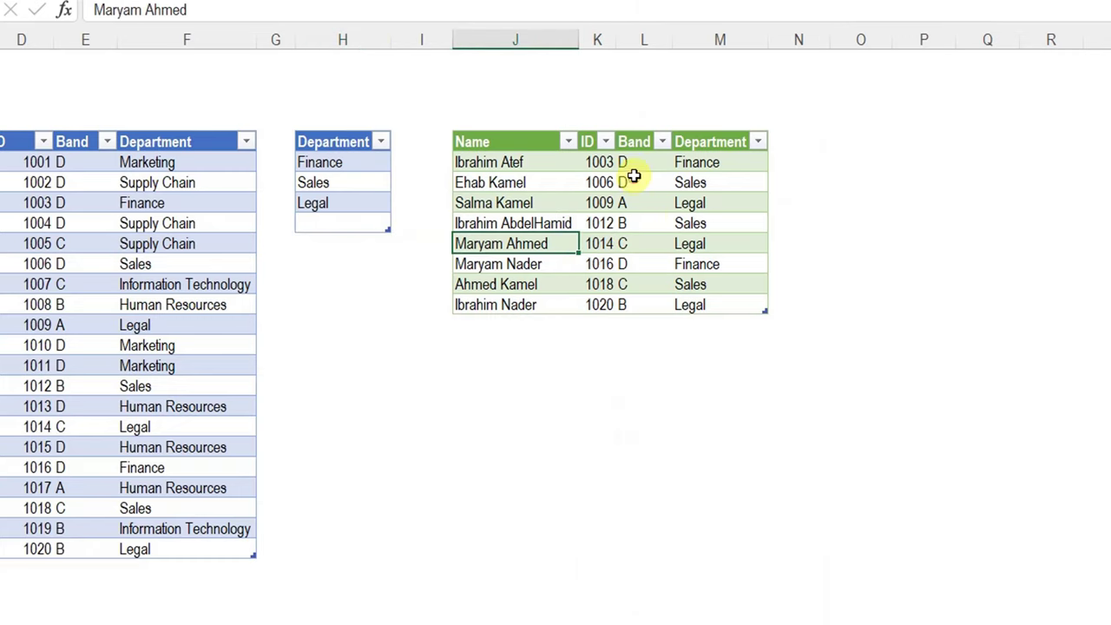
- Enter a duplicate Sales in the blank row of the department filter list and refresh the merged results
{"action": "left_click", "coordinate": [361, 217]}
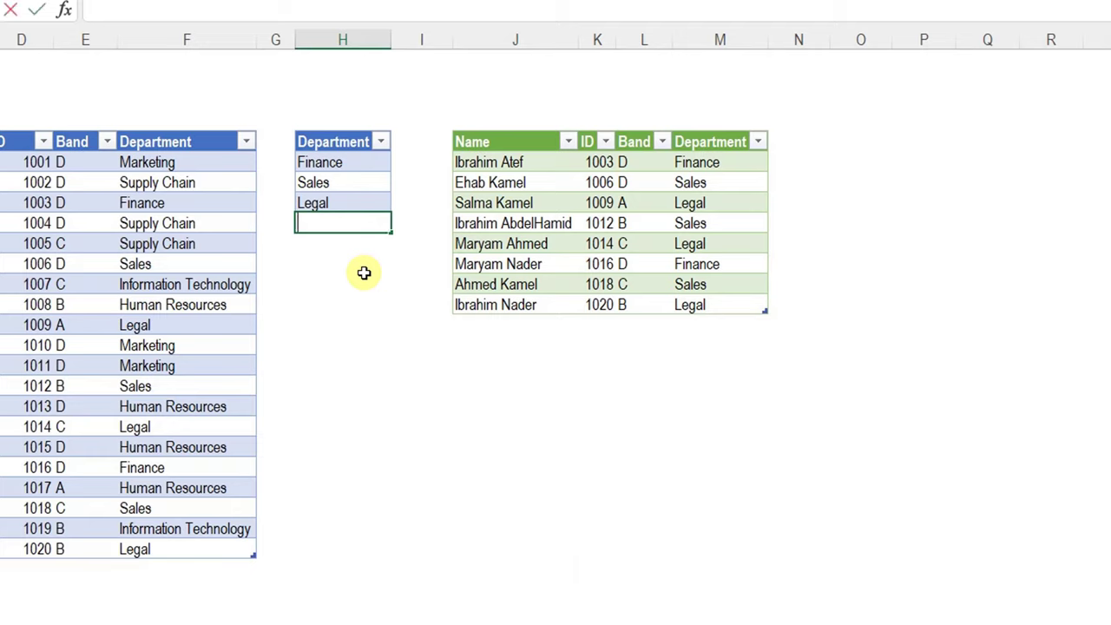
{"action": "type", "text": "Sales"}
{"action": "key", "text": "Return"}
{"action": "right_click", "coordinate": [565, 223]}
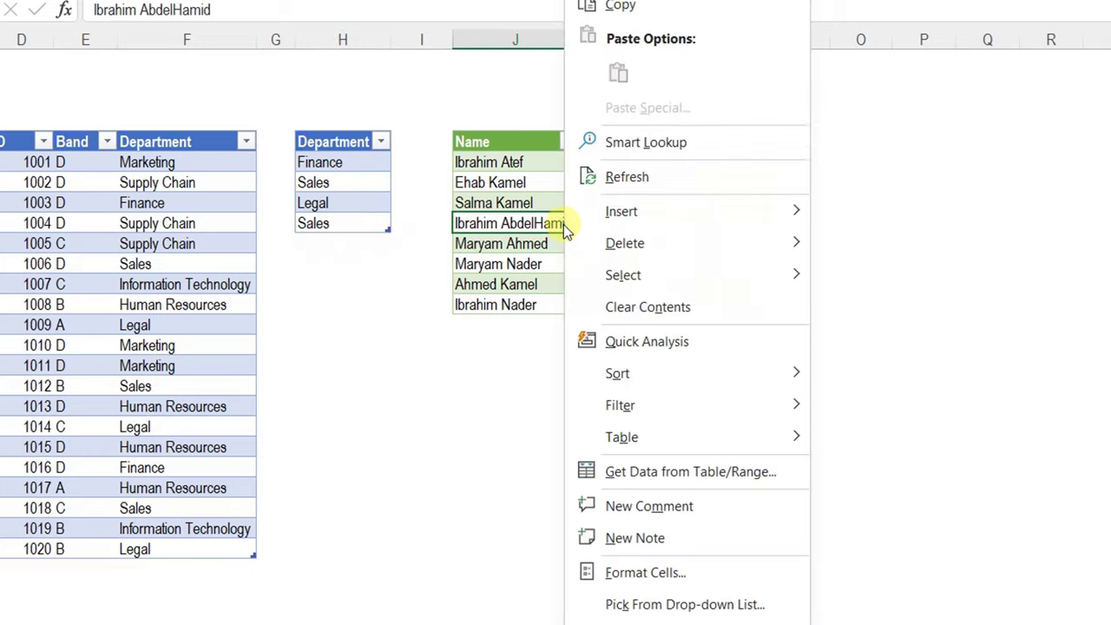
{"action": "left_click", "coordinate": [638, 178]}
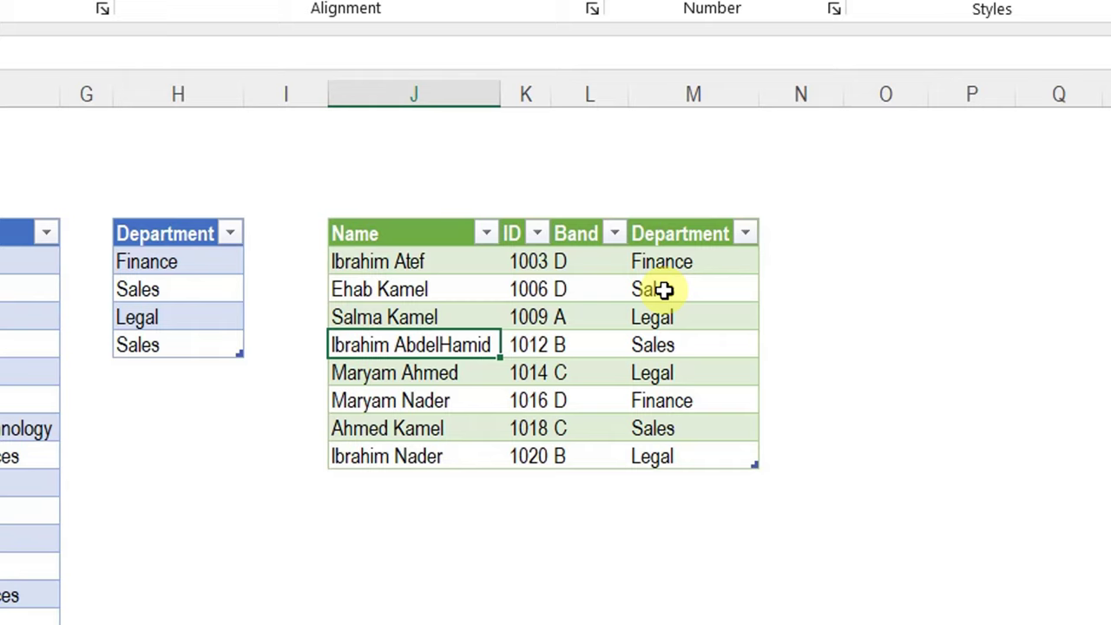
- Clear the duplicate Sales entry and shrink the department filter list so that it ends at Legal
{"action": "left_click", "coordinate": [178, 290]}
{"action": "left_click", "coordinate": [176, 346]}
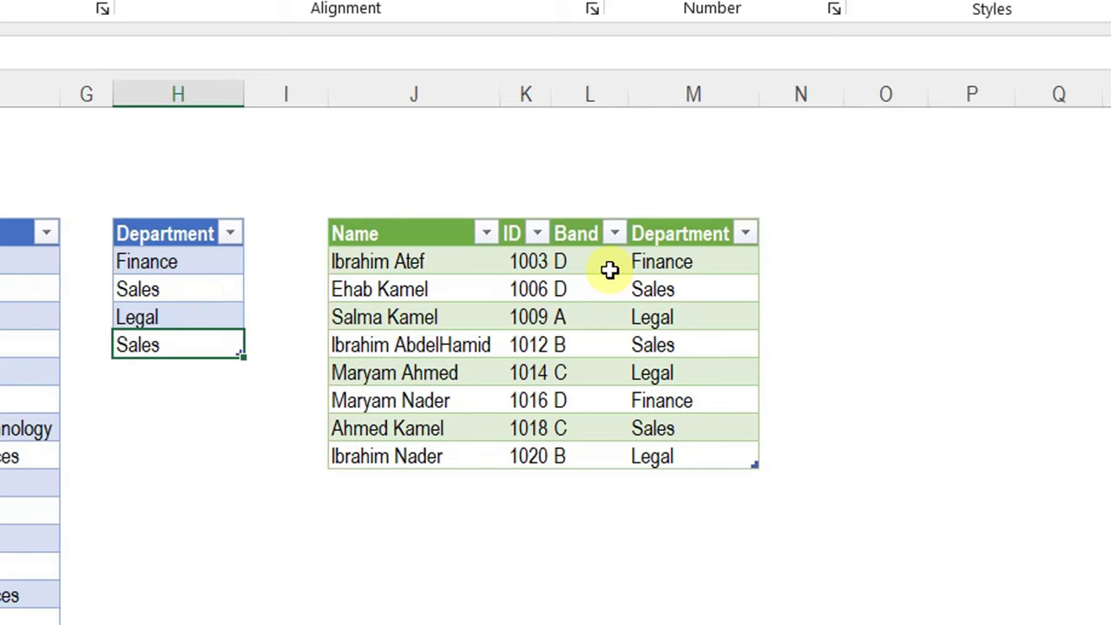
{"action": "scroll", "coordinate": [610, 270], "scroll_direction": "left", "scroll_amount": 3}
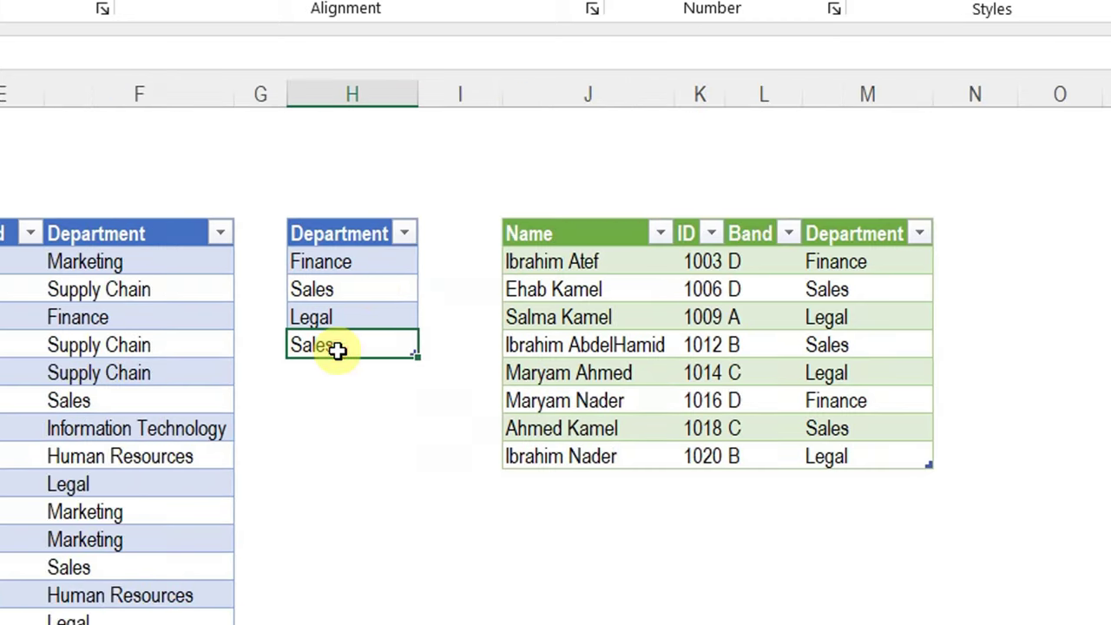
{"action": "key", "text": "Delete"}
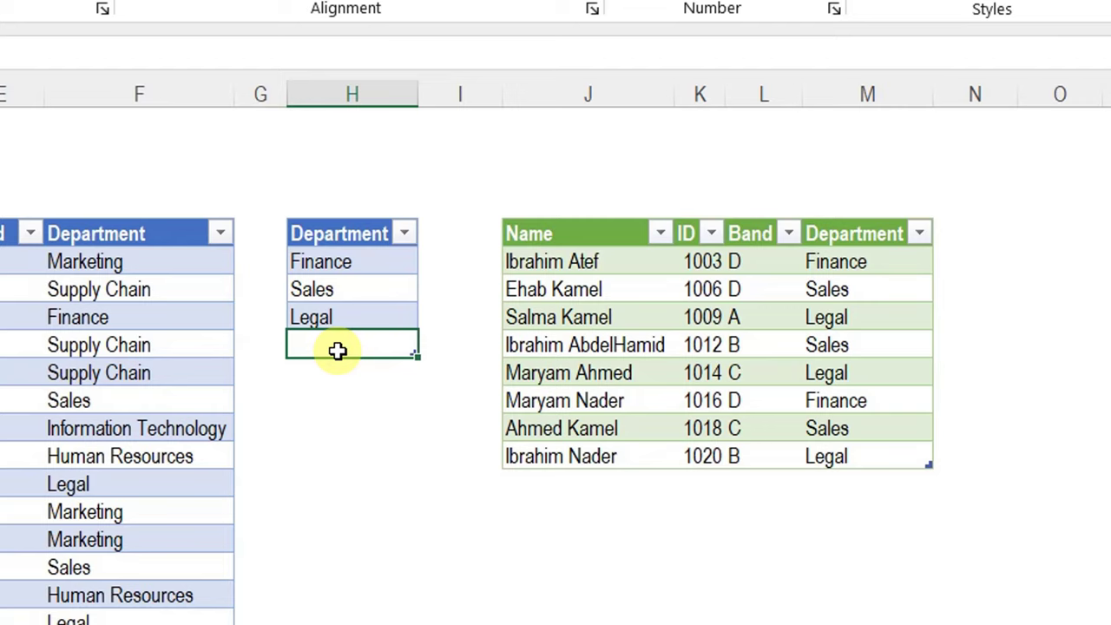
{"action": "left_click", "coordinate": [426, 376]}
{"action": "left_click_drag", "start_coordinate": [417, 356], "coordinate": [415, 333]}
- Change the Legal entry in the department filter list to LegaL and refresh the merged results table
{"action": "left_click", "coordinate": [372, 318]}
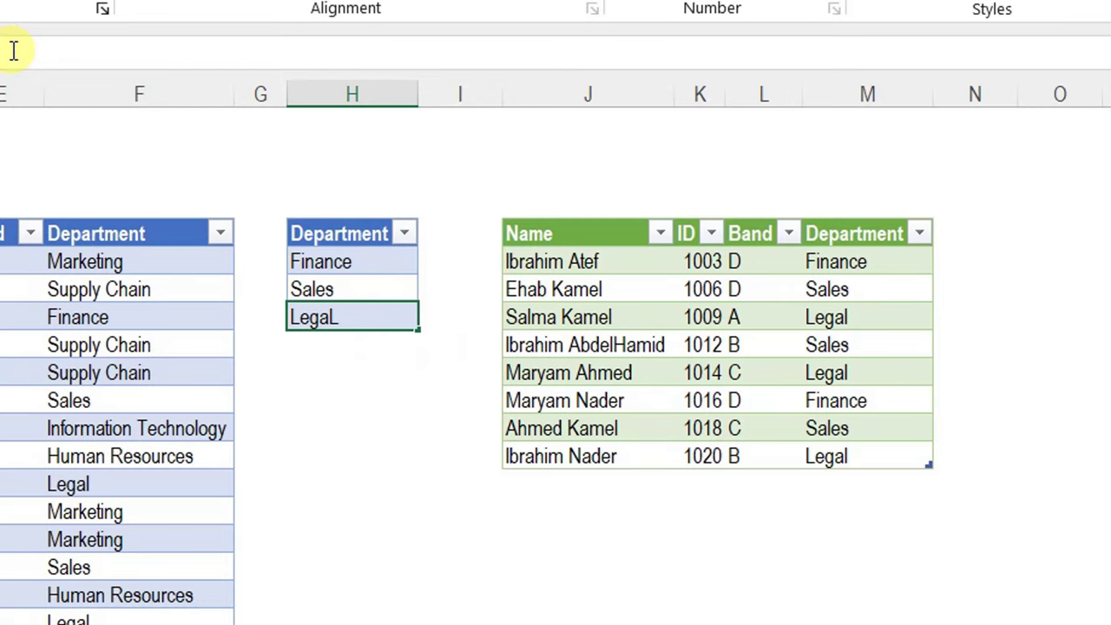
{"action": "key", "text": "Return"}
{"action": "right_click", "coordinate": [535, 345]}
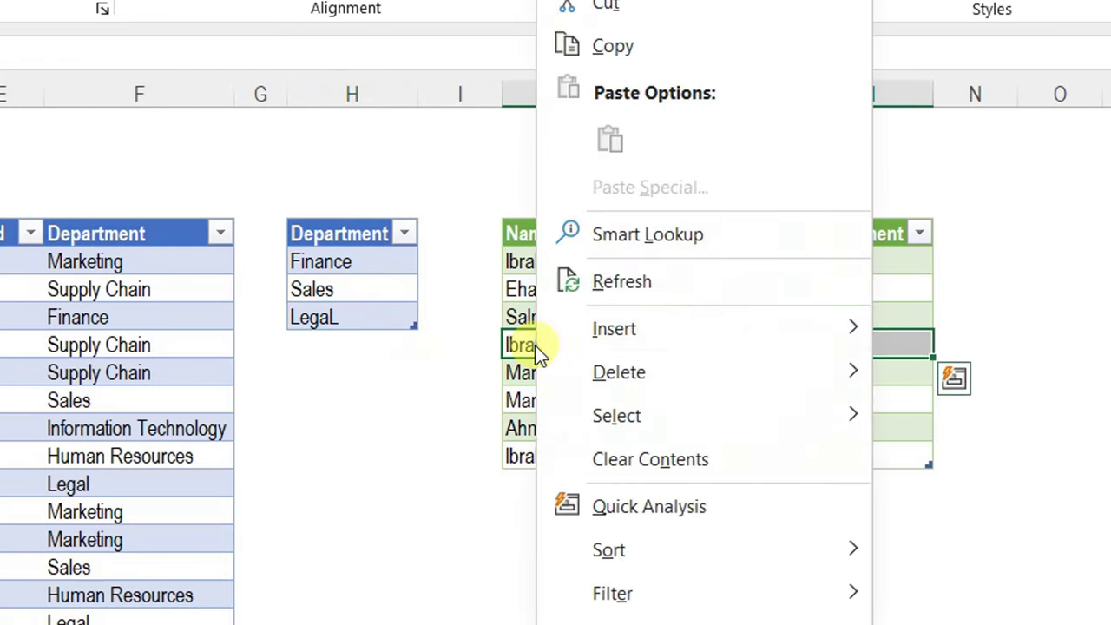
{"action": "left_click", "coordinate": [621, 281]}
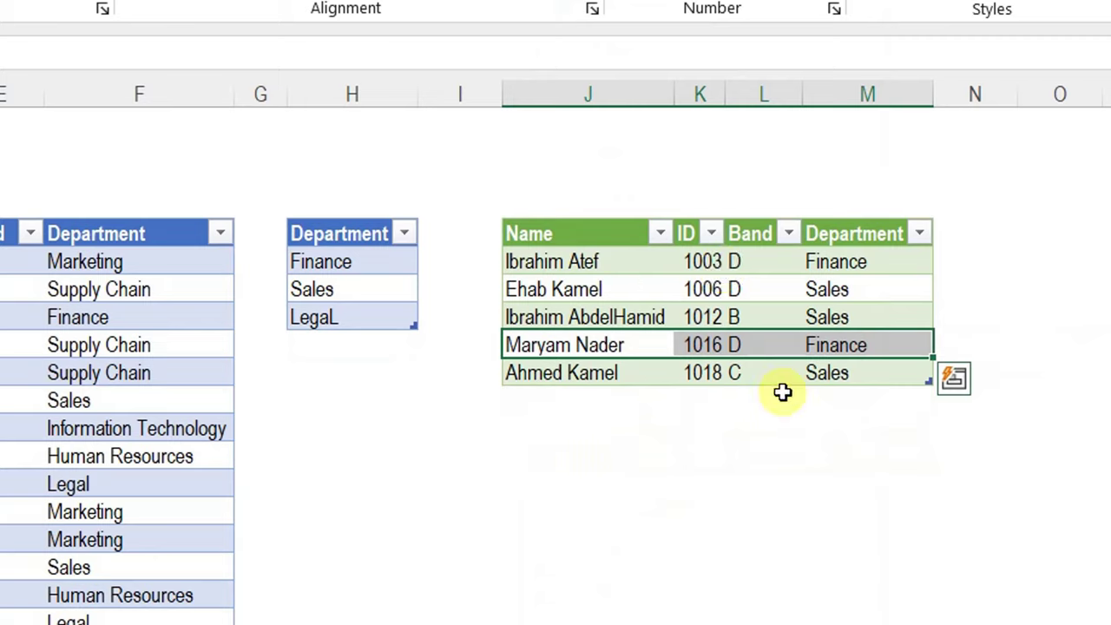
- Open the Merge query for editing and bring up the settings of its Merged Queries step
{"action": "left_click", "coordinate": [397, 323]}
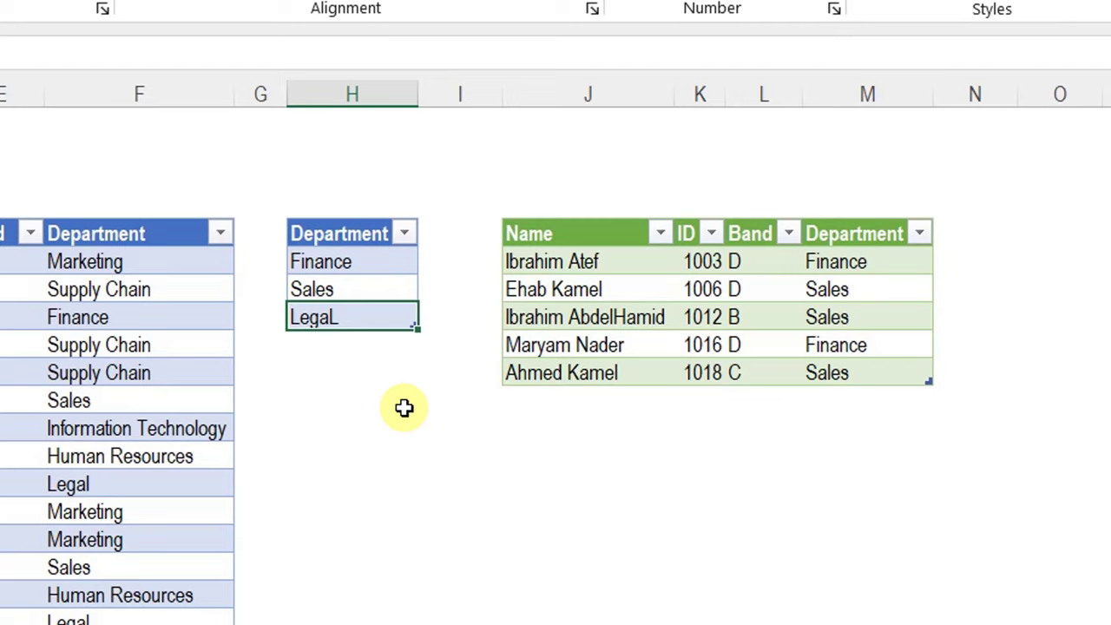
{"action": "left_click", "coordinate": [752, 318]}
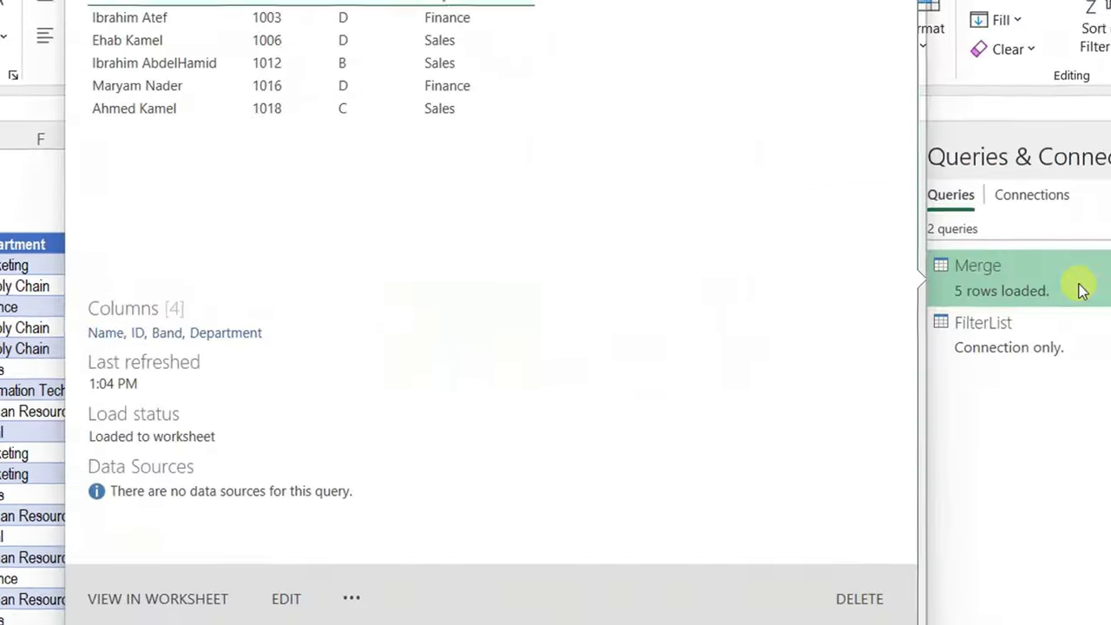
{"action": "double_click", "coordinate": [1080, 290]}
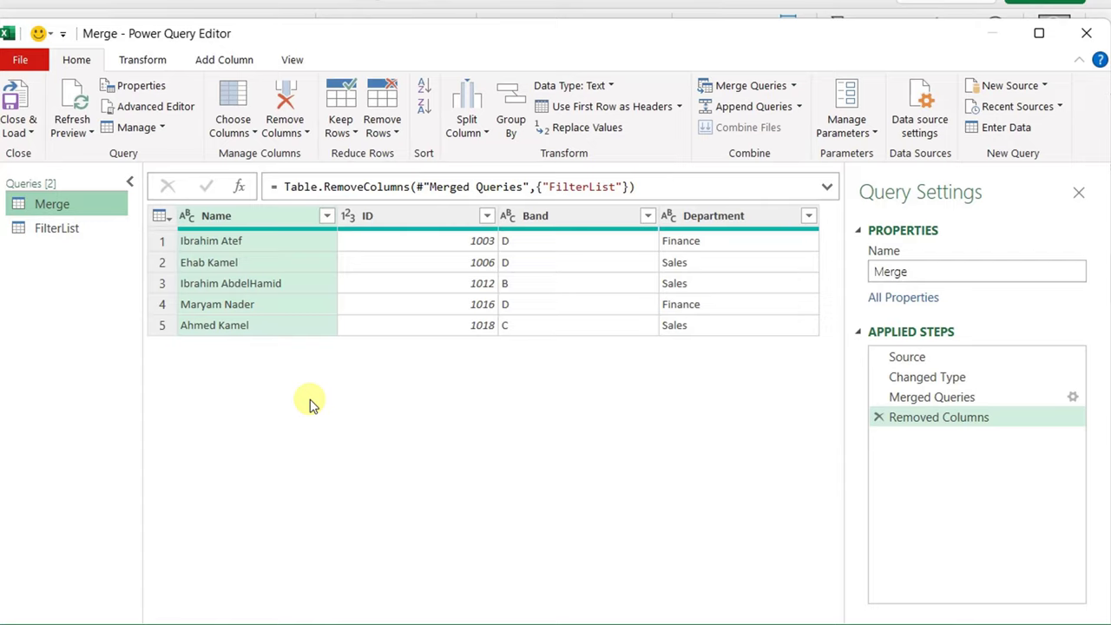
{"action": "left_click", "coordinate": [935, 401]}
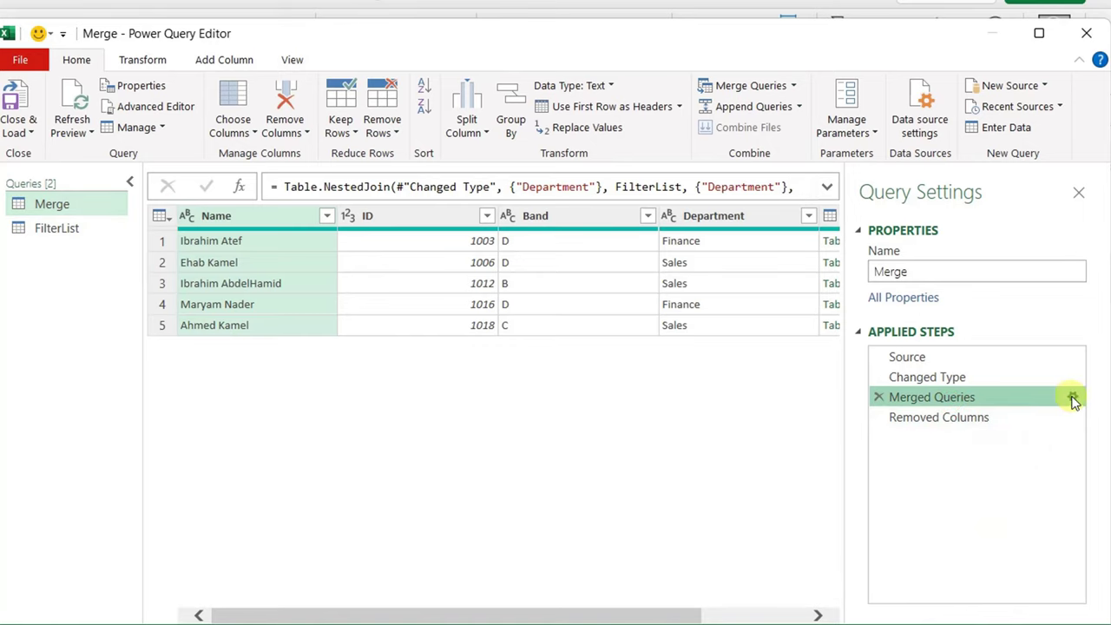
{"action": "left_click", "coordinate": [1073, 399]}
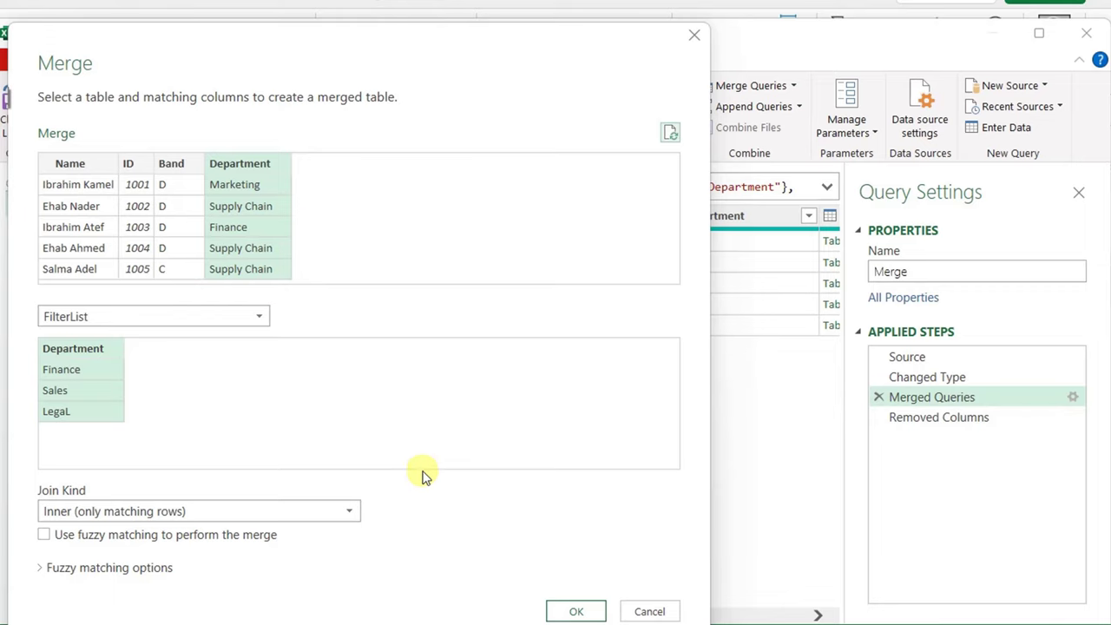
- Enable fuzzy matching for the merge, keeping Ignore case on and turning off Match by combining text parts, and apply the settings
{"action": "left_click", "coordinate": [44, 537]}
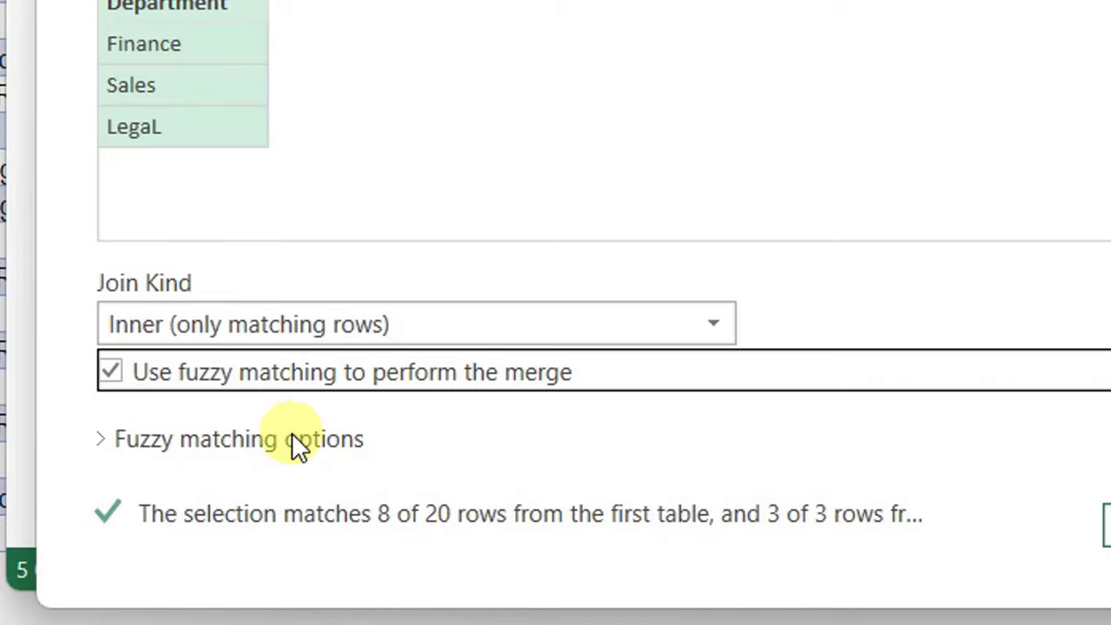
{"action": "left_click", "coordinate": [101, 439]}
{"action": "scroll", "coordinate": [152, 450], "scroll_direction": "down", "scroll_amount": 2}
{"action": "scroll", "coordinate": [152, 447], "scroll_direction": "up", "scroll_amount": 1}
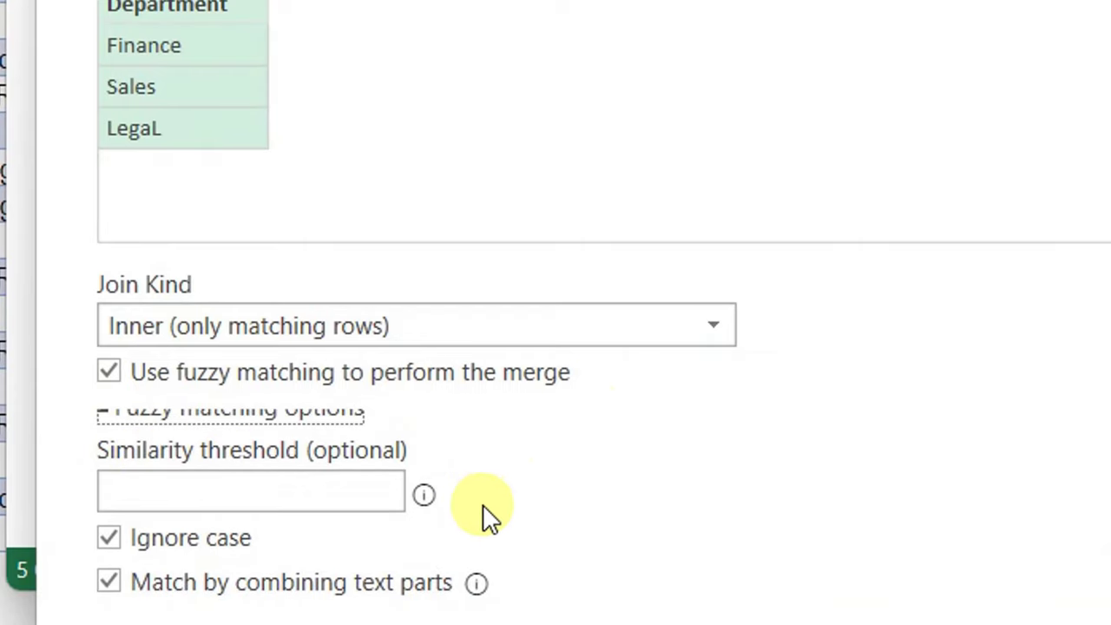
{"action": "left_click", "coordinate": [110, 585]}
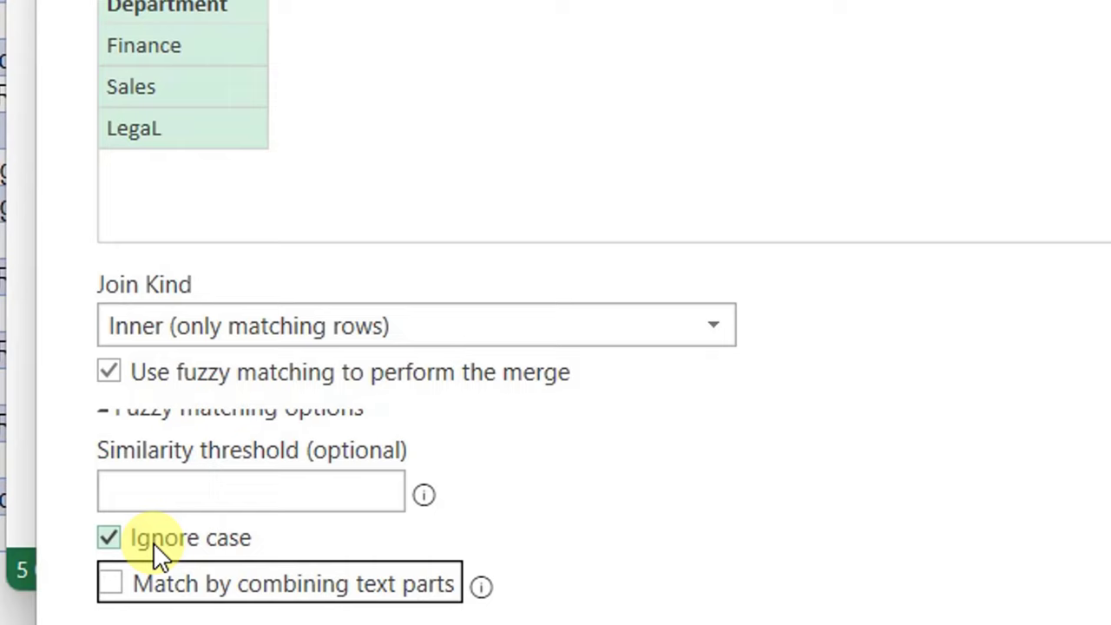
{"action": "scroll", "coordinate": [195, 552], "scroll_direction": "down", "scroll_amount": 1}
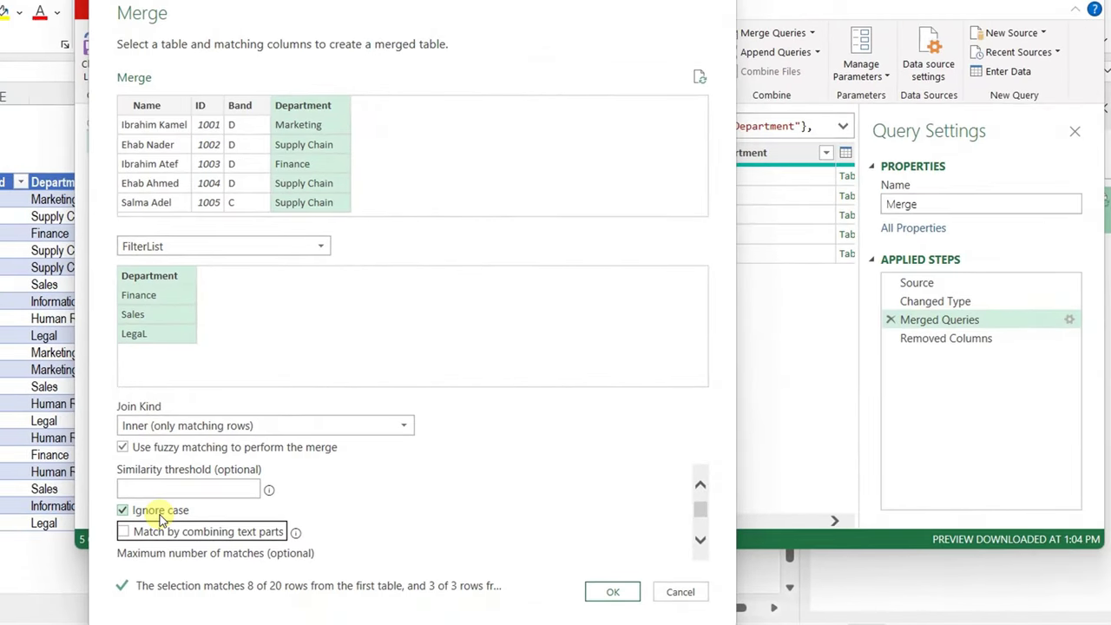
{"action": "left_click", "coordinate": [613, 591]}
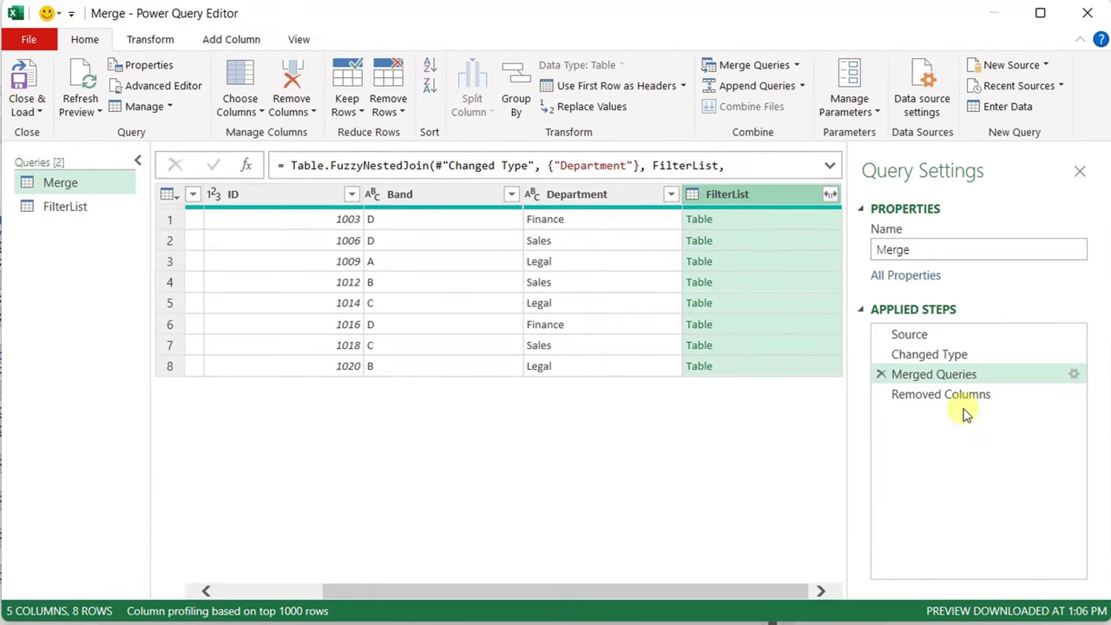
- Return to the Merge query's Removed Columns step and close the query editor, keeping the changes
{"action": "left_click", "coordinate": [920, 396]}
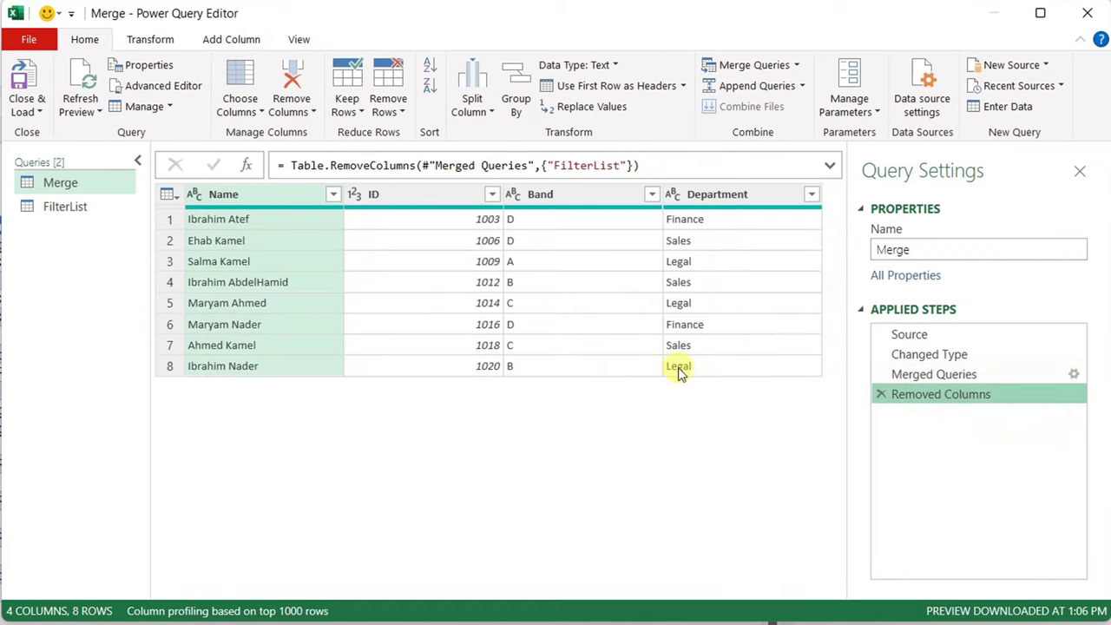
{"action": "left_click", "coordinate": [1087, 13]}
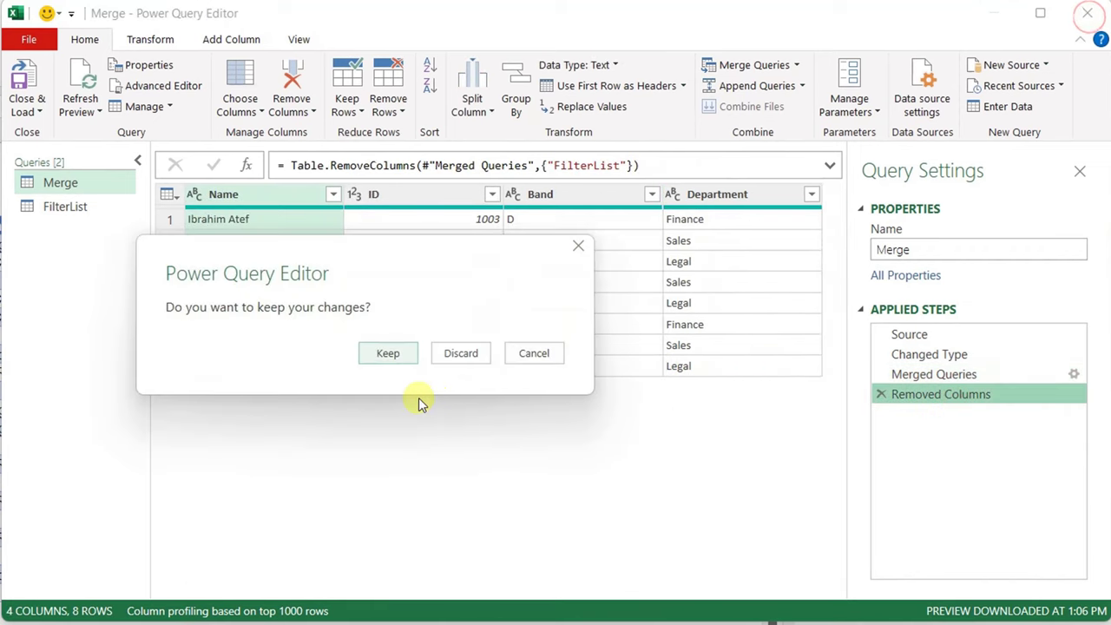
{"action": "left_click", "coordinate": [388, 353]}
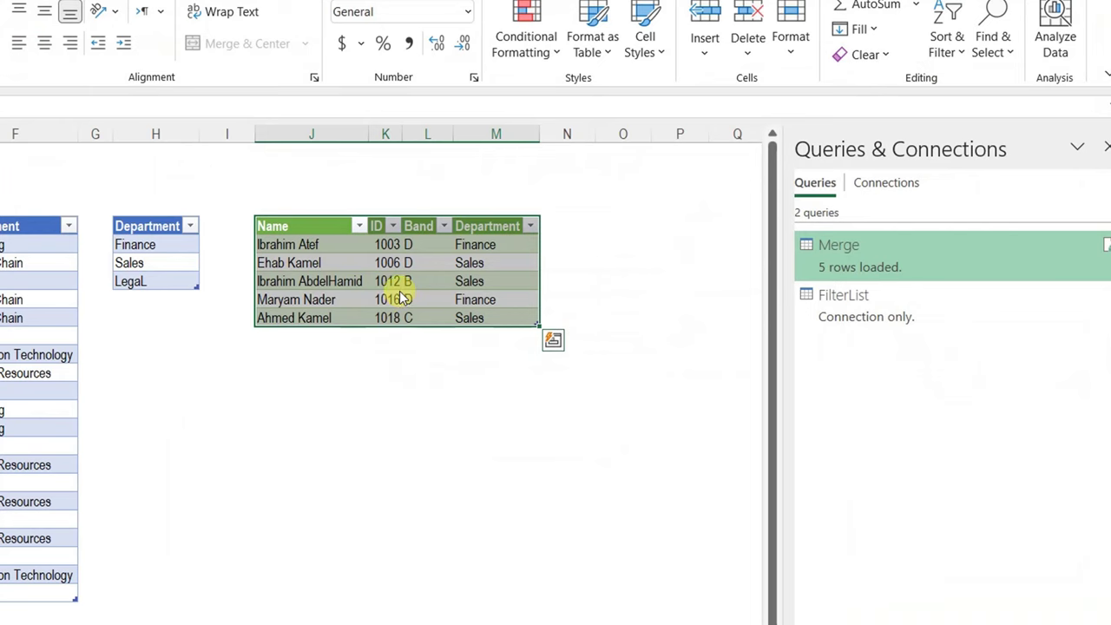
{"action": "left_click", "coordinate": [422, 287]}
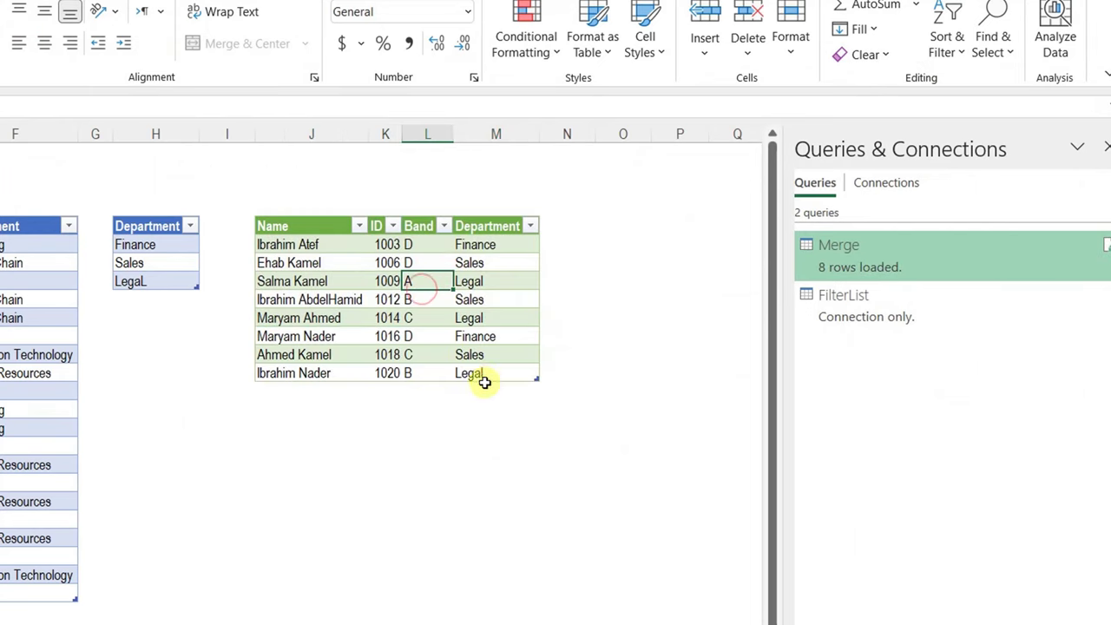
- Change the Sales entry in the department filter list to SALES and refresh the merged results table
{"action": "left_click", "coordinate": [156, 263]}
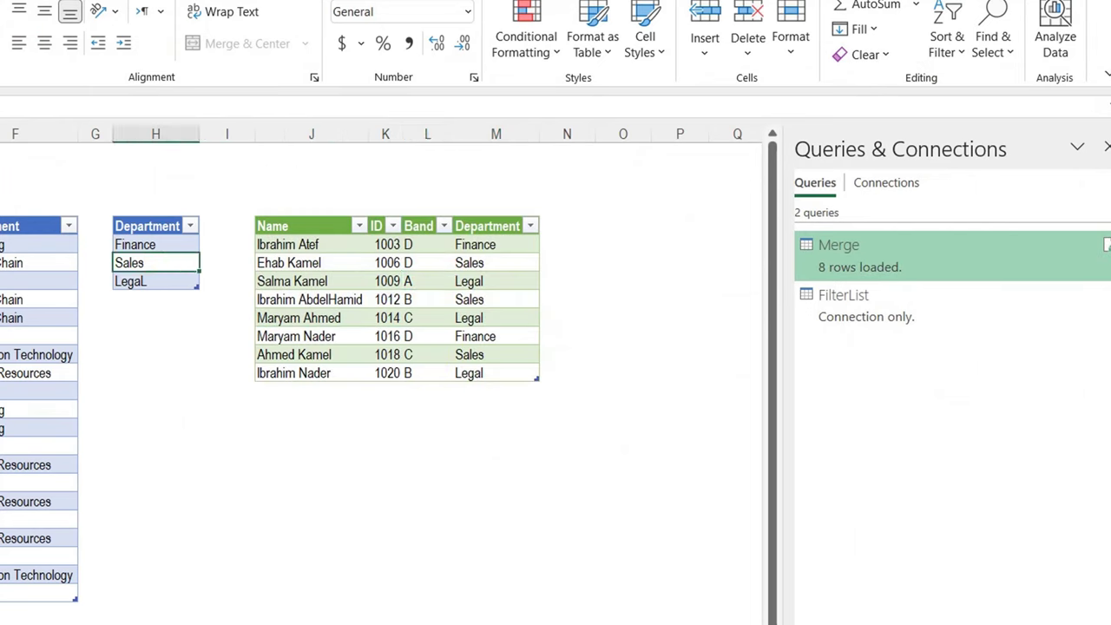
{"action": "type", "text": "SALES"}
{"action": "key", "text": "Return"}
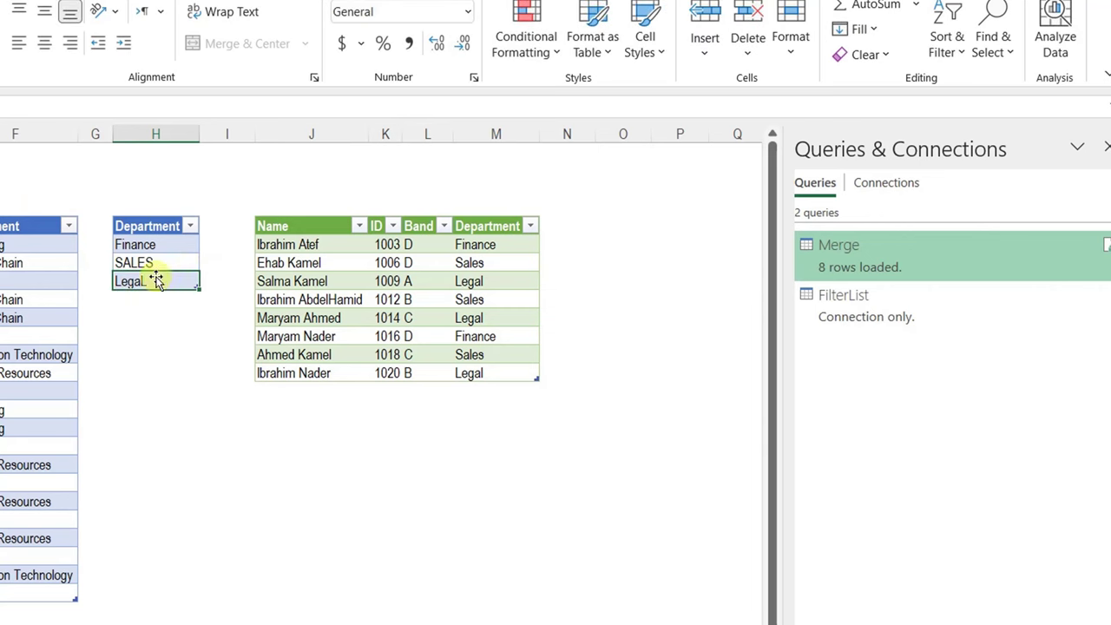
{"action": "right_click", "coordinate": [323, 282]}
{"action": "left_click", "coordinate": [384, 259]}
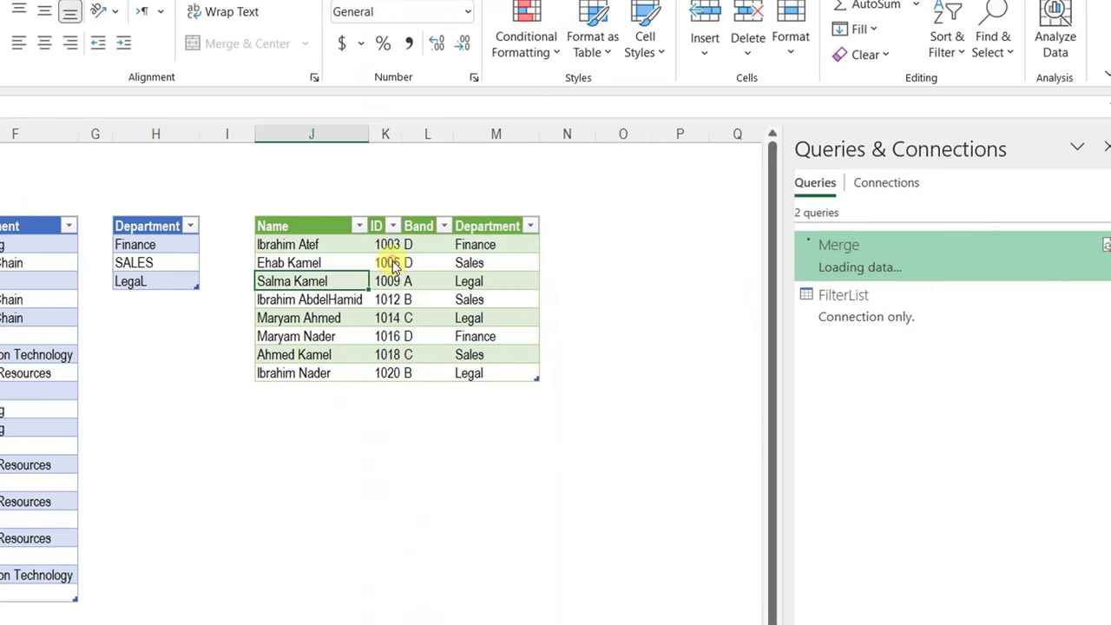
- Add supply chain in lowercase below LegaL in the department filter list and refresh the merged results table
{"action": "left_click", "coordinate": [155, 298]}
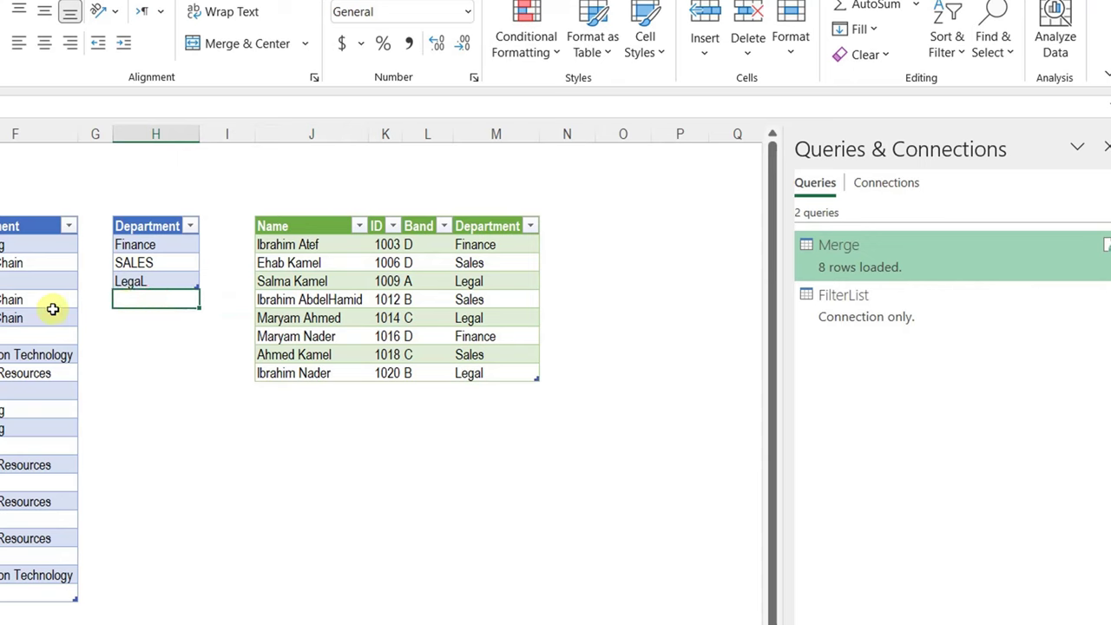
{"action": "type", "text": "supply chain"}
{"action": "right_click", "coordinate": [446, 281]}
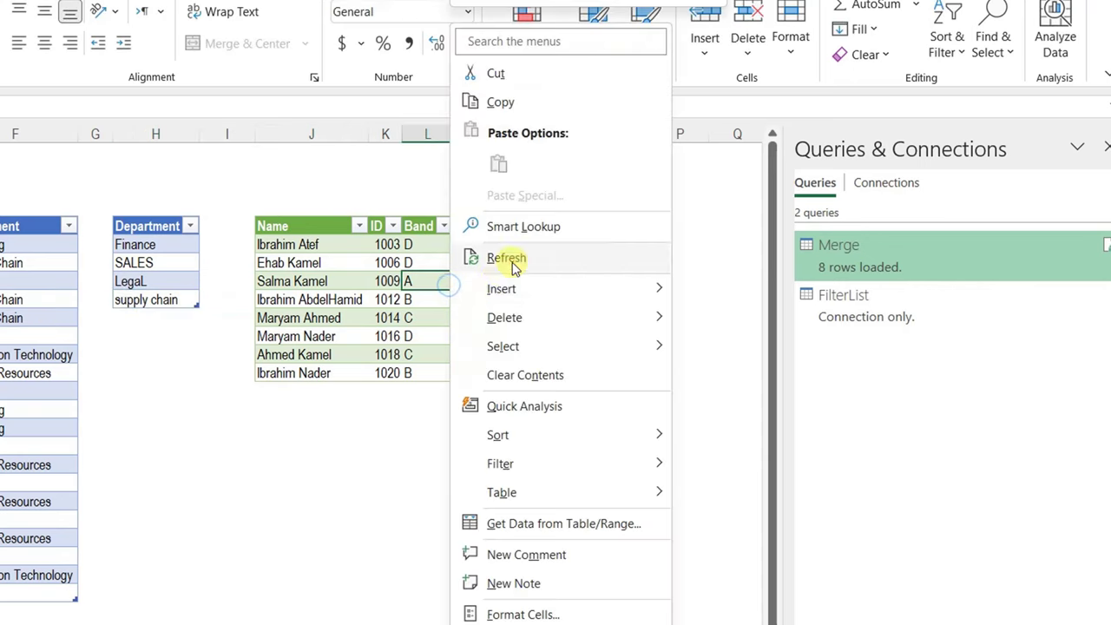
{"action": "left_click", "coordinate": [446, 255]}
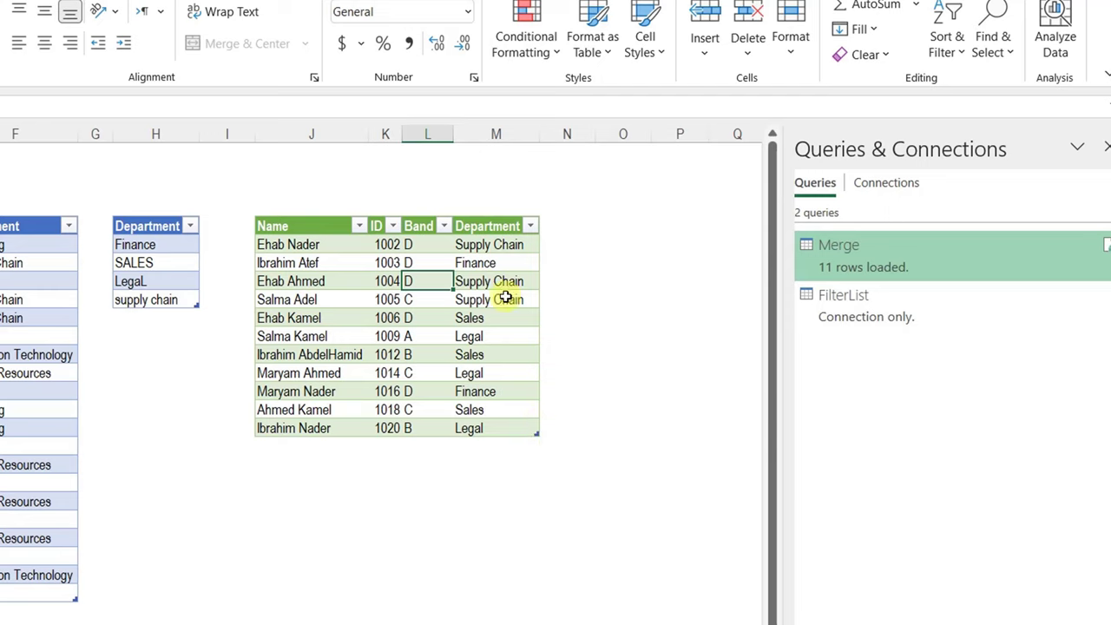
{"action": "left_click", "coordinate": [388, 356]}
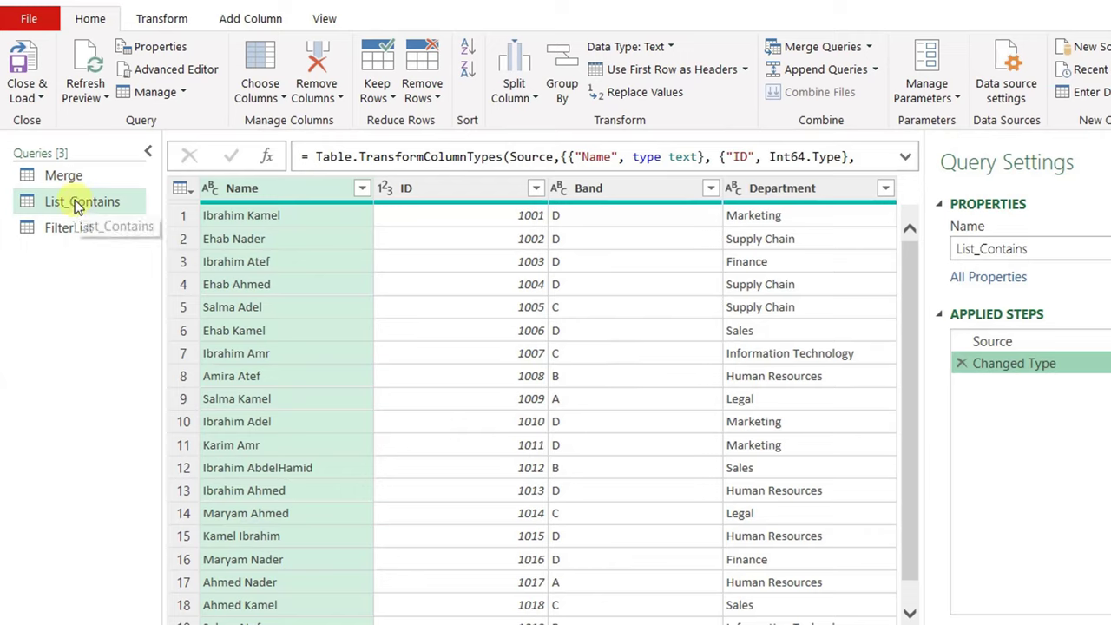
- Filter the Department column of the List_Contains query to Finance only, following its Changed Type step
{"action": "left_click", "coordinate": [1013, 337]}
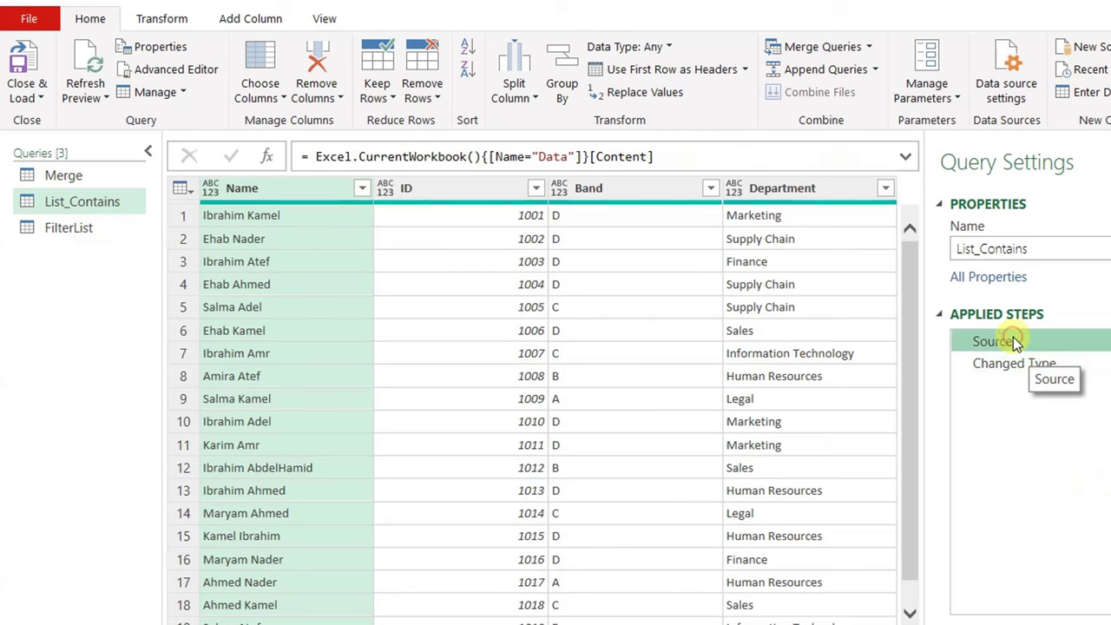
{"action": "left_click", "coordinate": [1011, 371]}
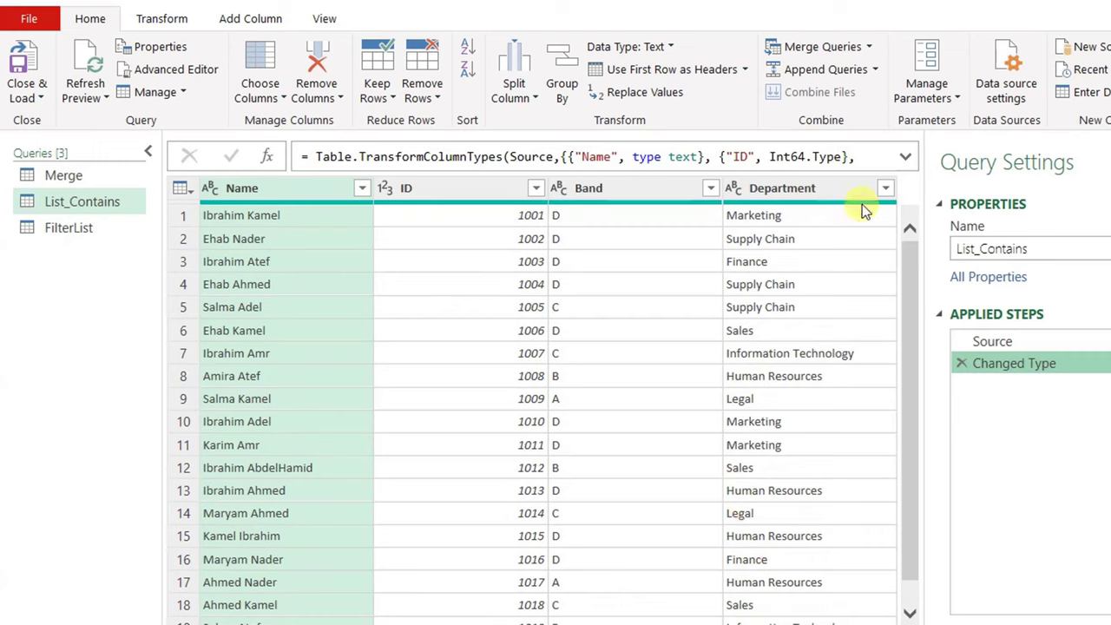
{"action": "left_click", "coordinate": [885, 189]}
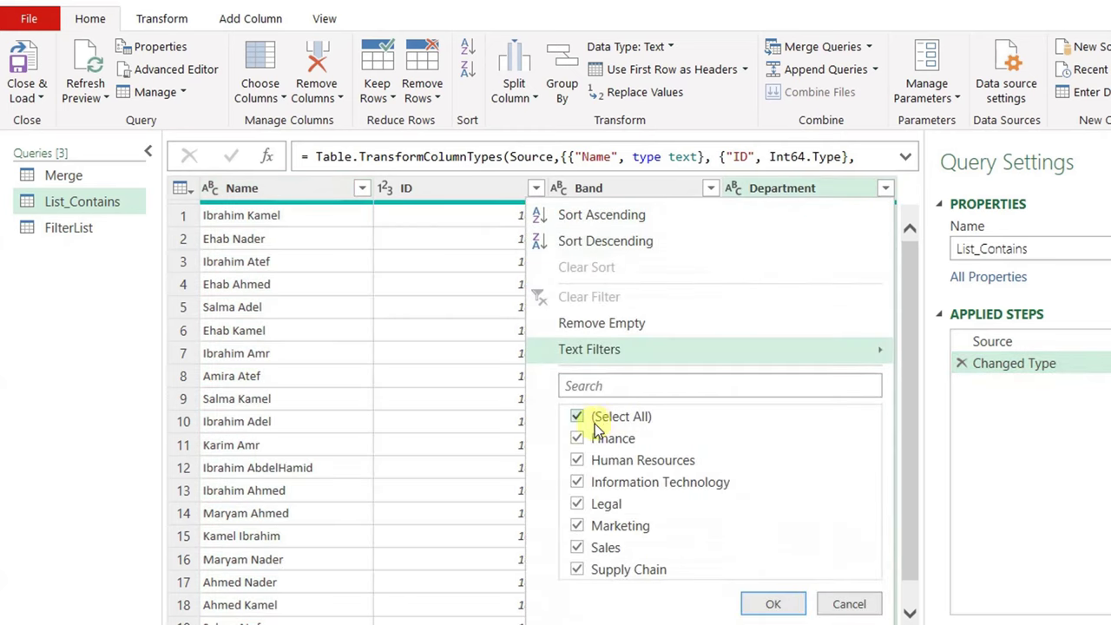
{"action": "left_click", "coordinate": [596, 421]}
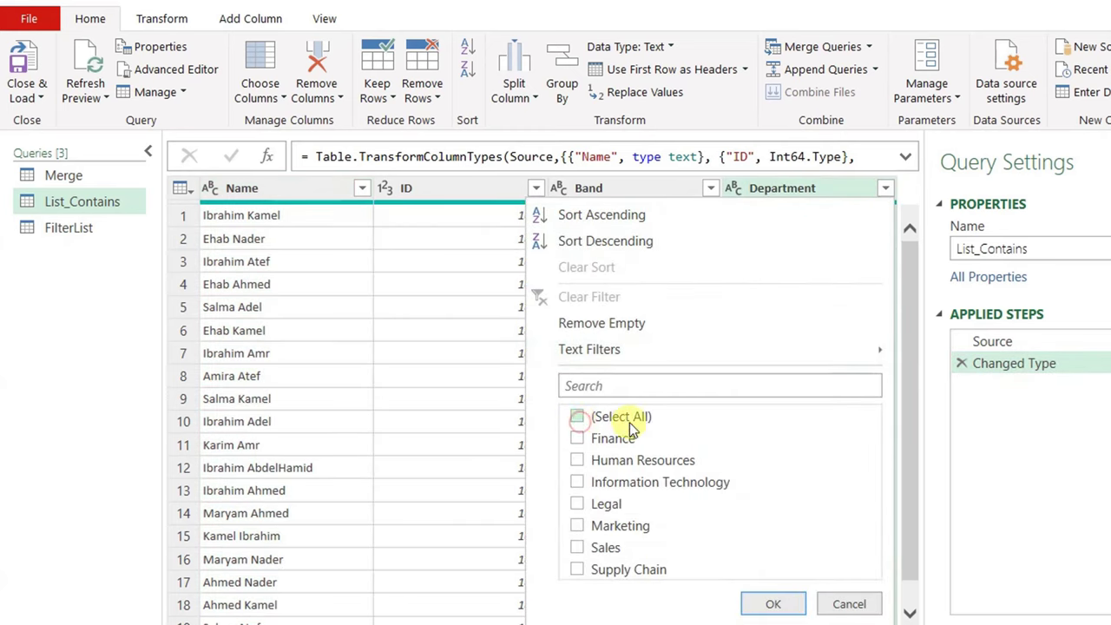
{"action": "left_click", "coordinate": [579, 438]}
{"action": "left_click", "coordinate": [773, 603]}
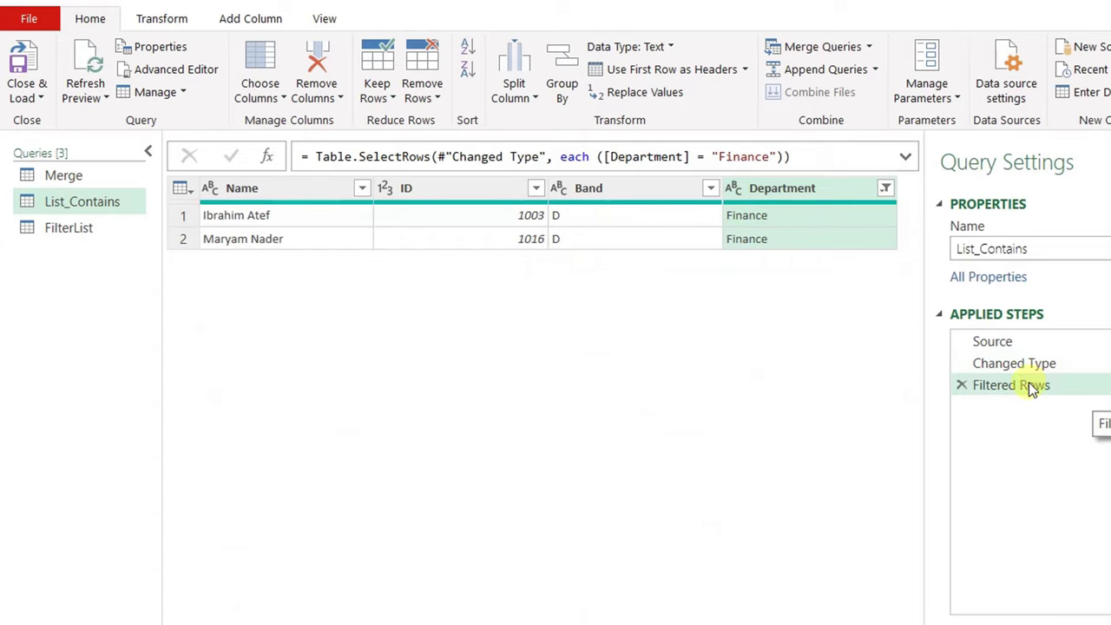
- Delete the ([Department] = "Finance") condition after each in the Filtered Rows formula, keeping the rest of Table.SelectRows
{"action": "left_click", "coordinate": [905, 157]}
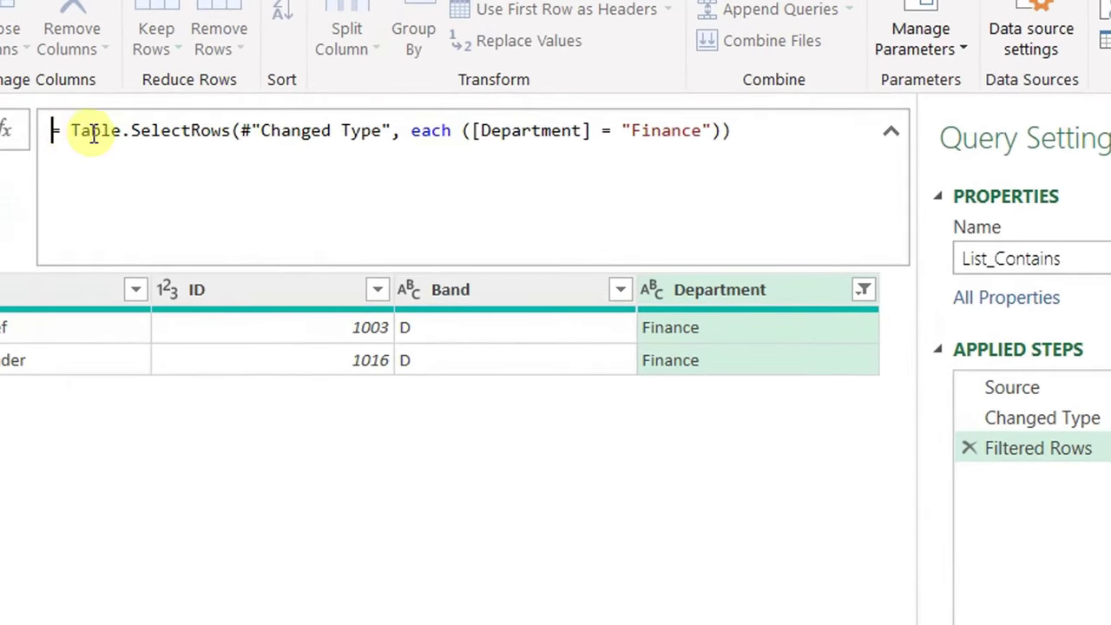
{"action": "mouse_move", "coordinate": [260, 135]}
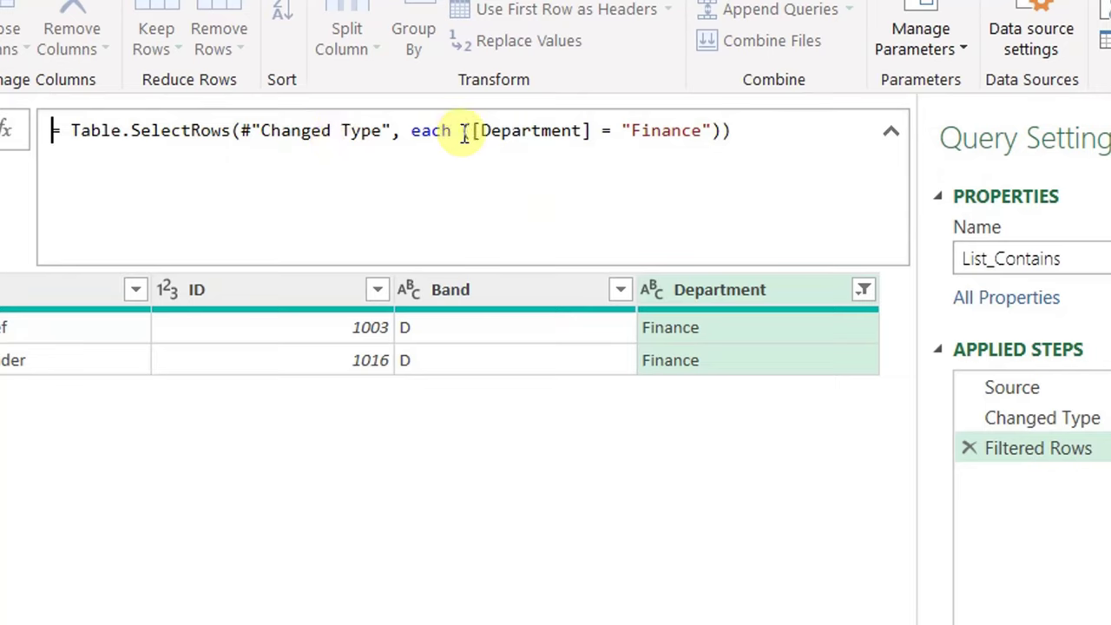
{"action": "left_click_drag", "start_coordinate": [450, 131], "coordinate": [411, 131]}
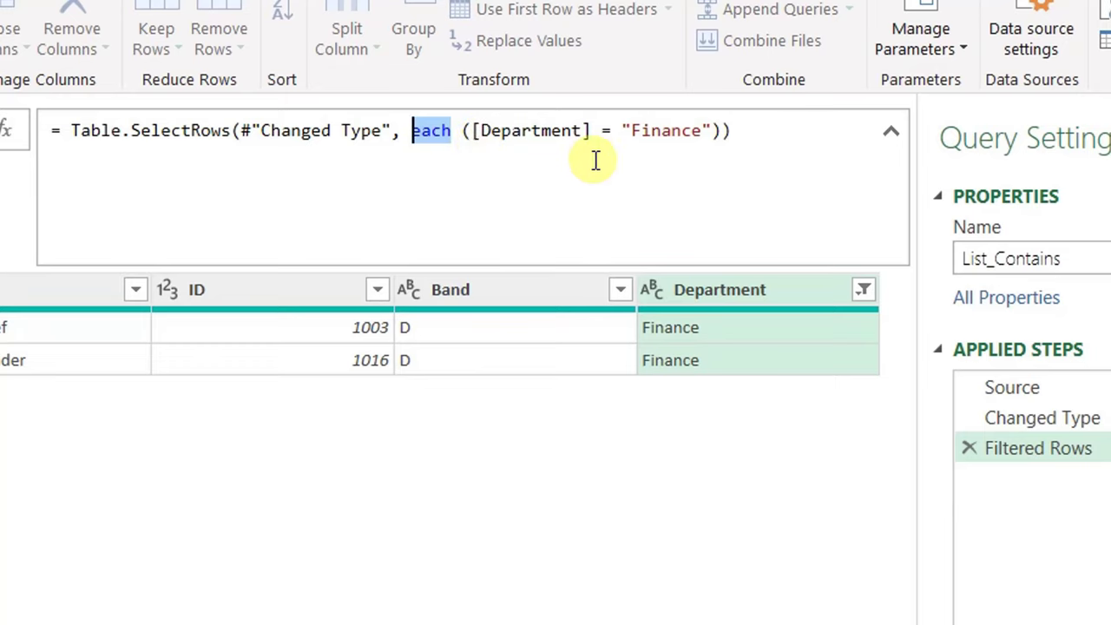
{"action": "left_click_drag", "start_coordinate": [460, 131], "coordinate": [723, 121]}
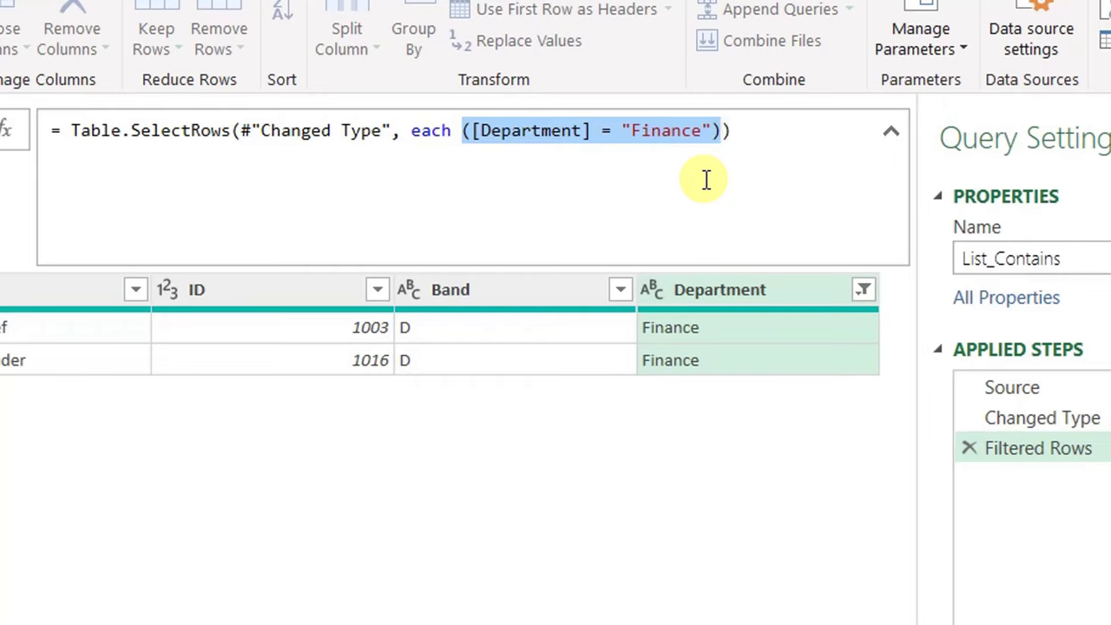
{"action": "key", "text": "Delete"}
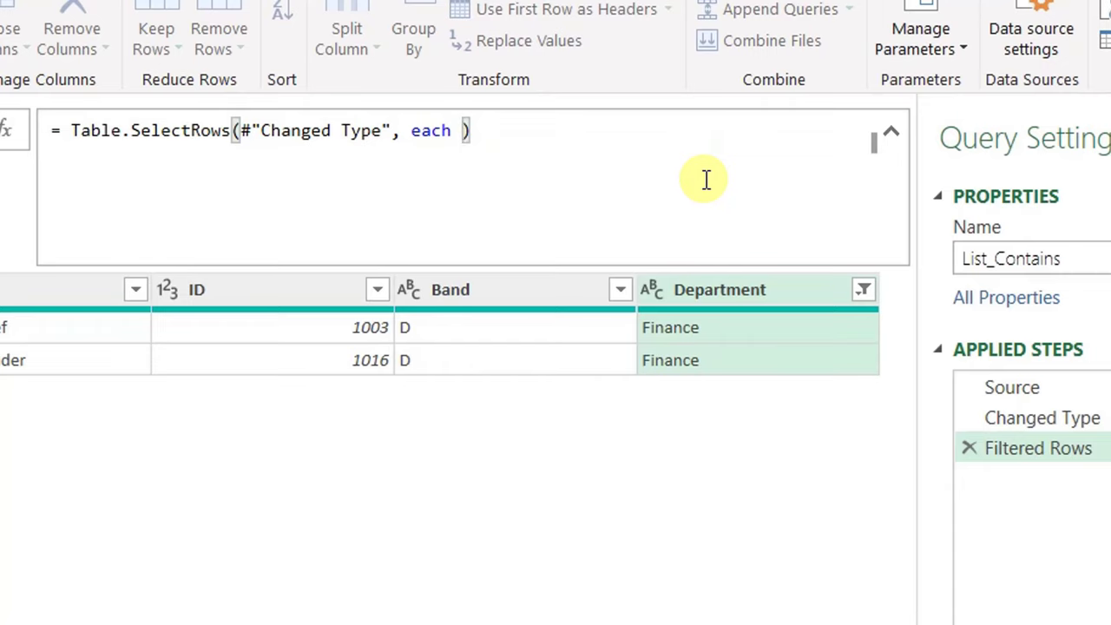
- Enter List.Contains(FilterList[Department],[Department]) as the row condition in the Filtered Rows formula and apply it
{"action": "type", "text": "List.Contains("}
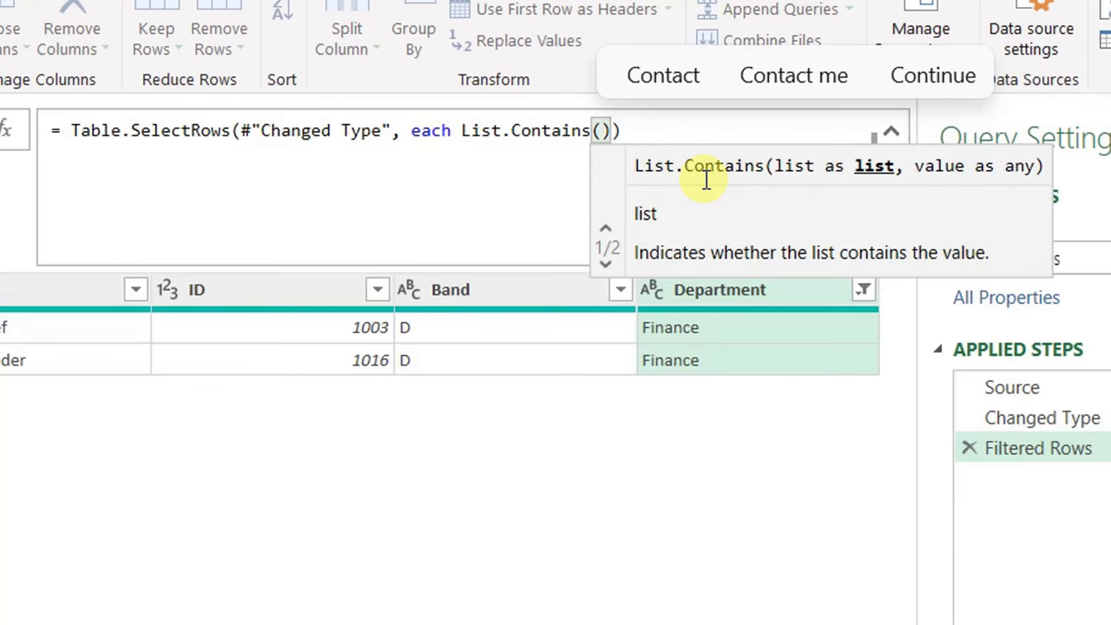
{"action": "type", "text": "Fil"}
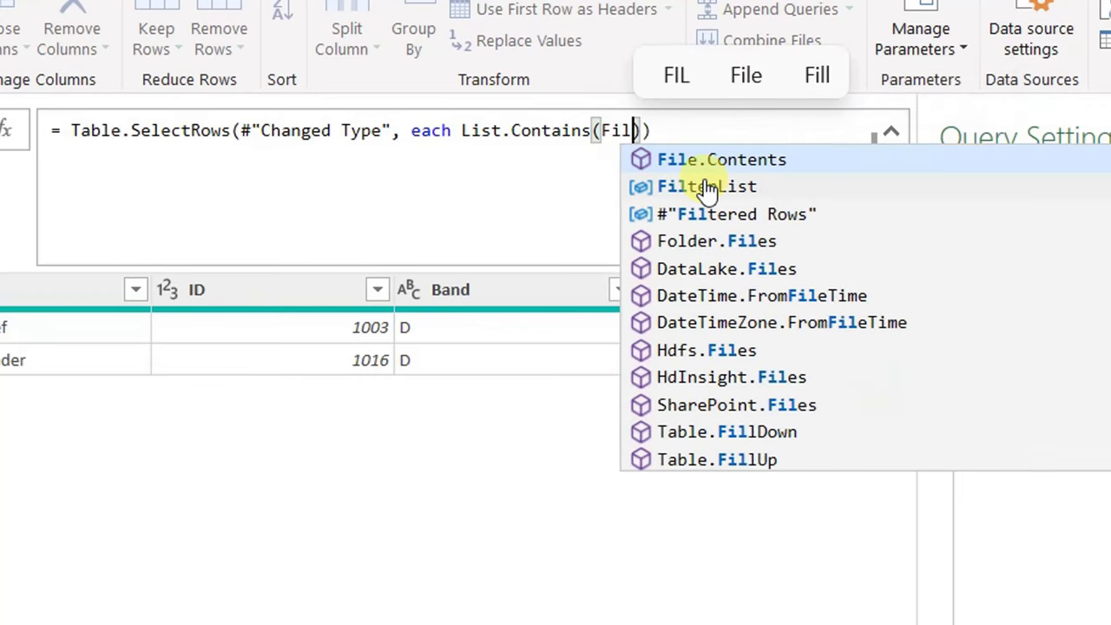
{"action": "left_click", "coordinate": [707, 187]}
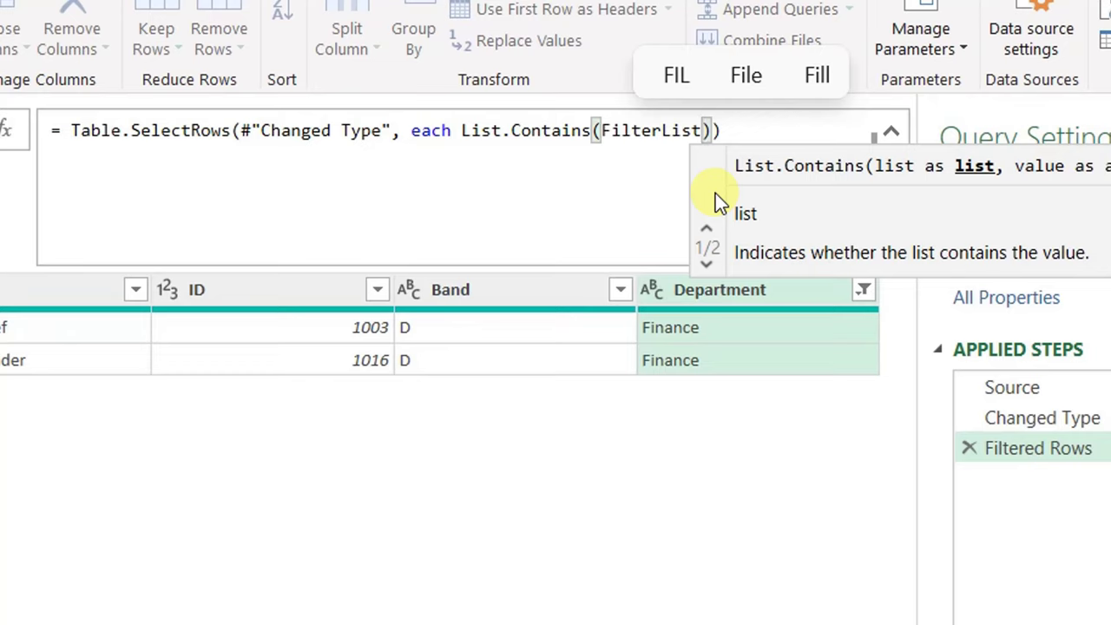
{"action": "type", "text": "["}
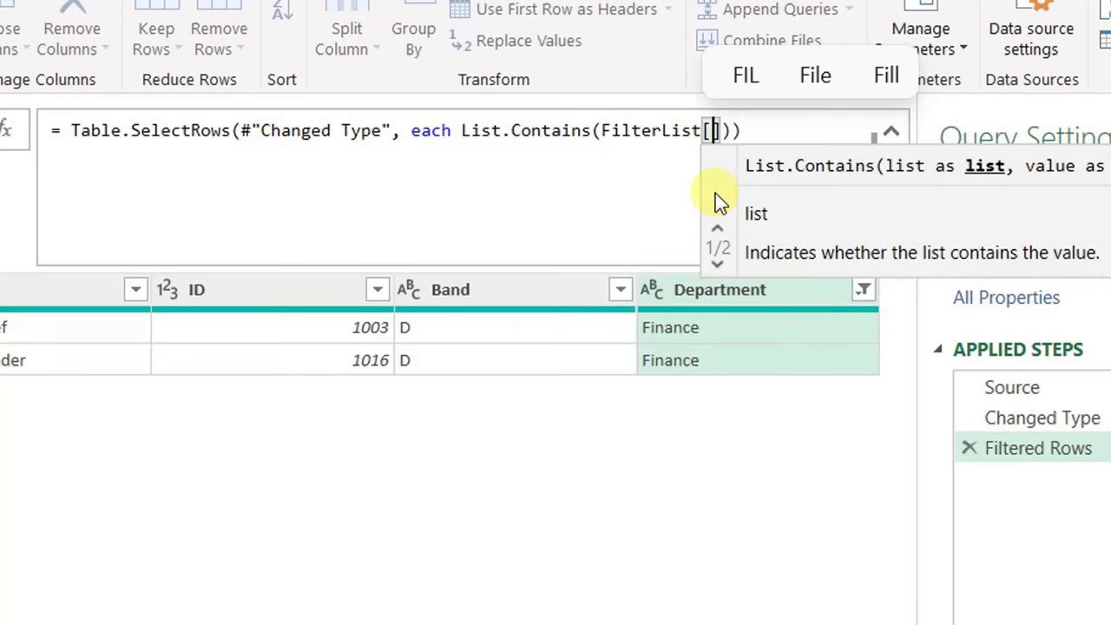
{"action": "type", "text": "Dep"}
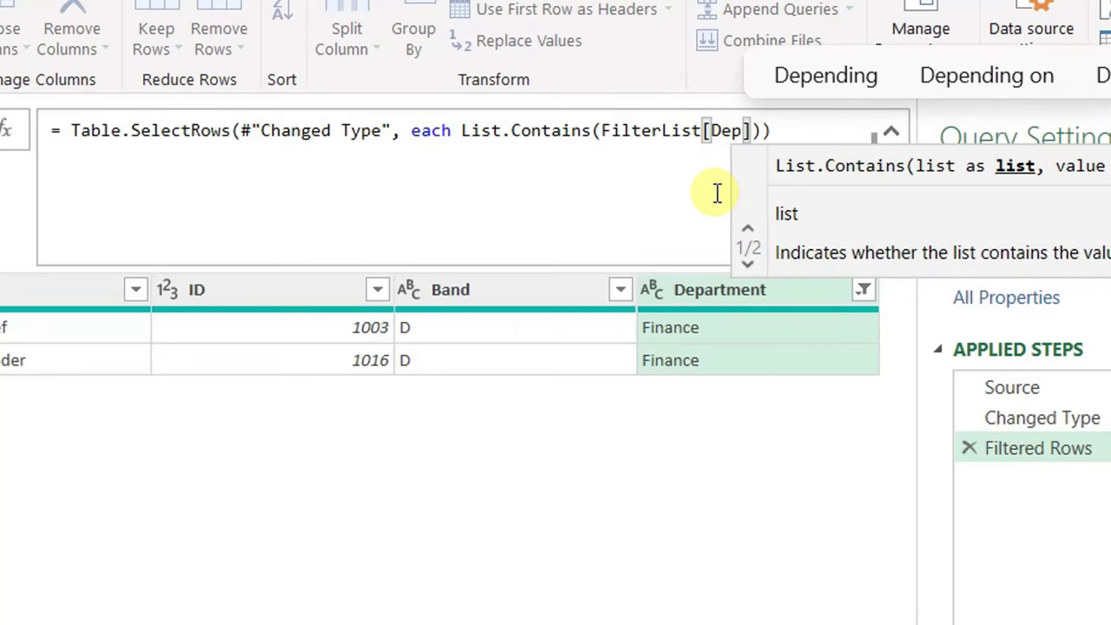
{"action": "type", "text": "artment"}
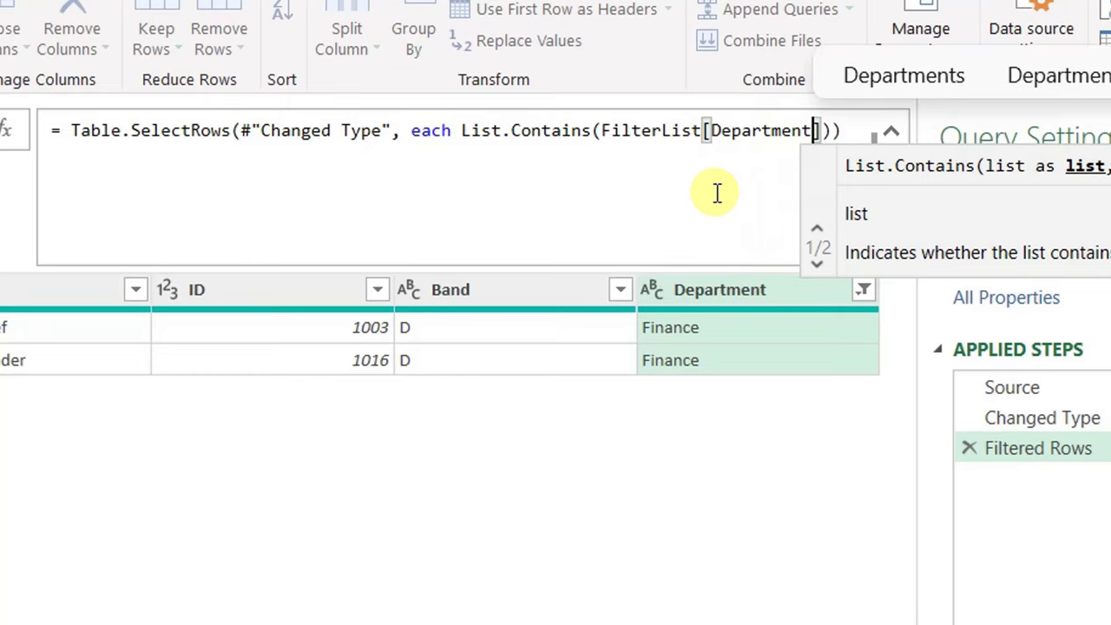
{"action": "type", "text": "],"}
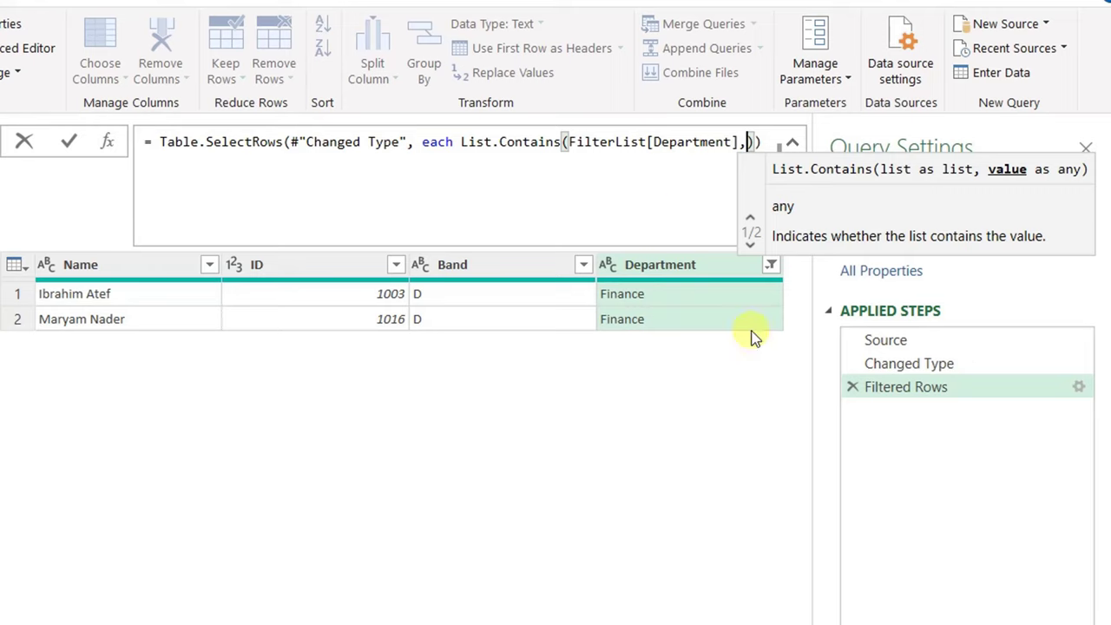
{"action": "mouse_move", "coordinate": [320, 137]}
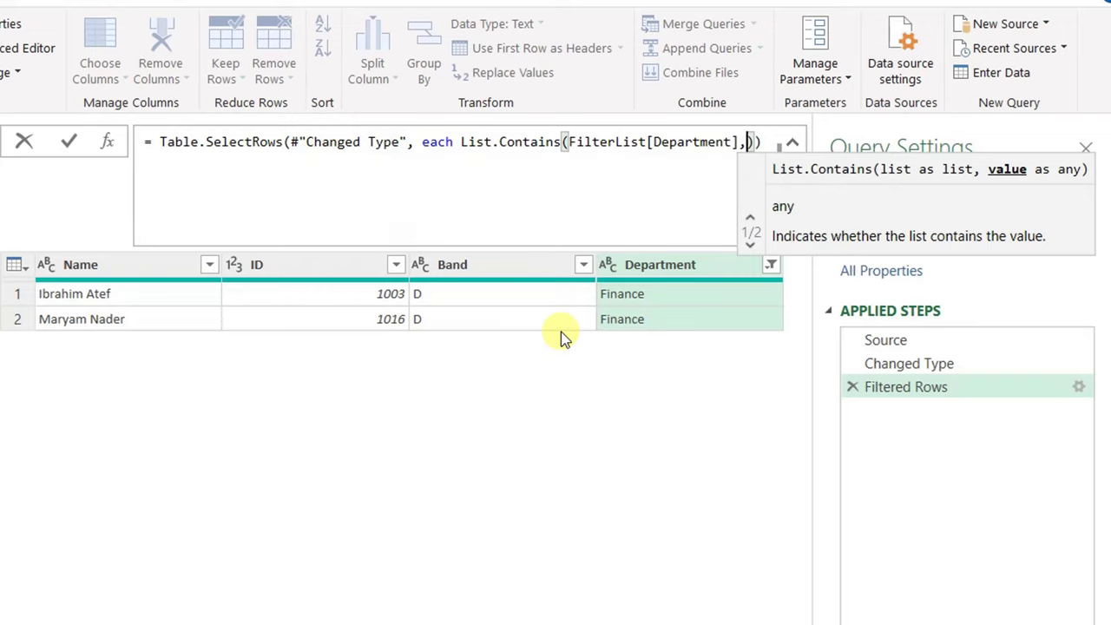
{"action": "type", "text": "[De"}
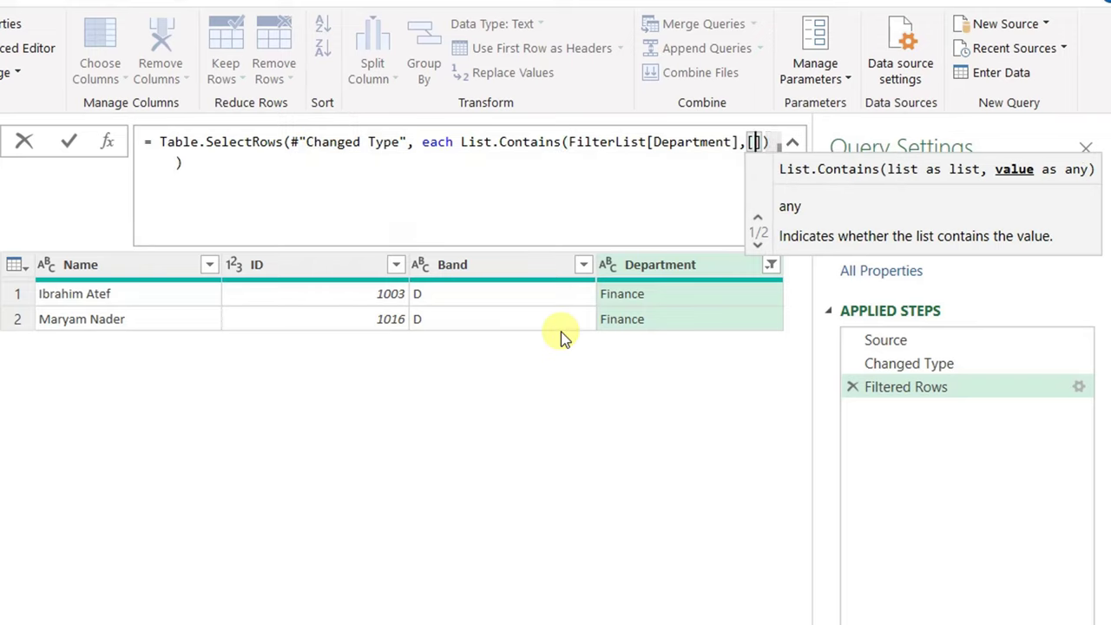
{"action": "type", "text": "partment"}
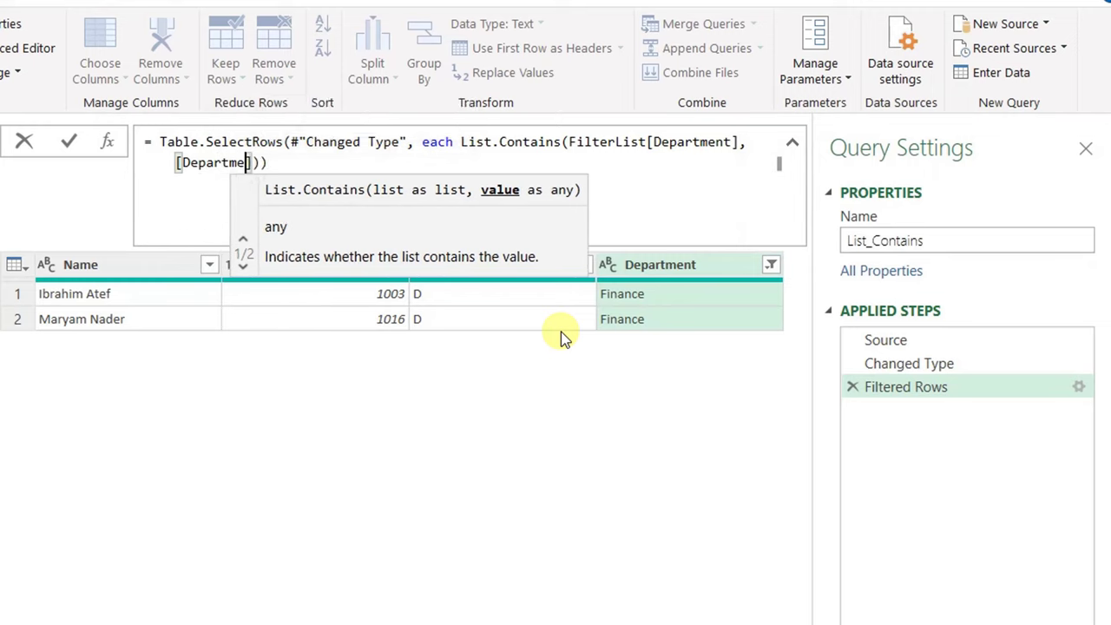
{"action": "left_click", "coordinate": [76, 137]}
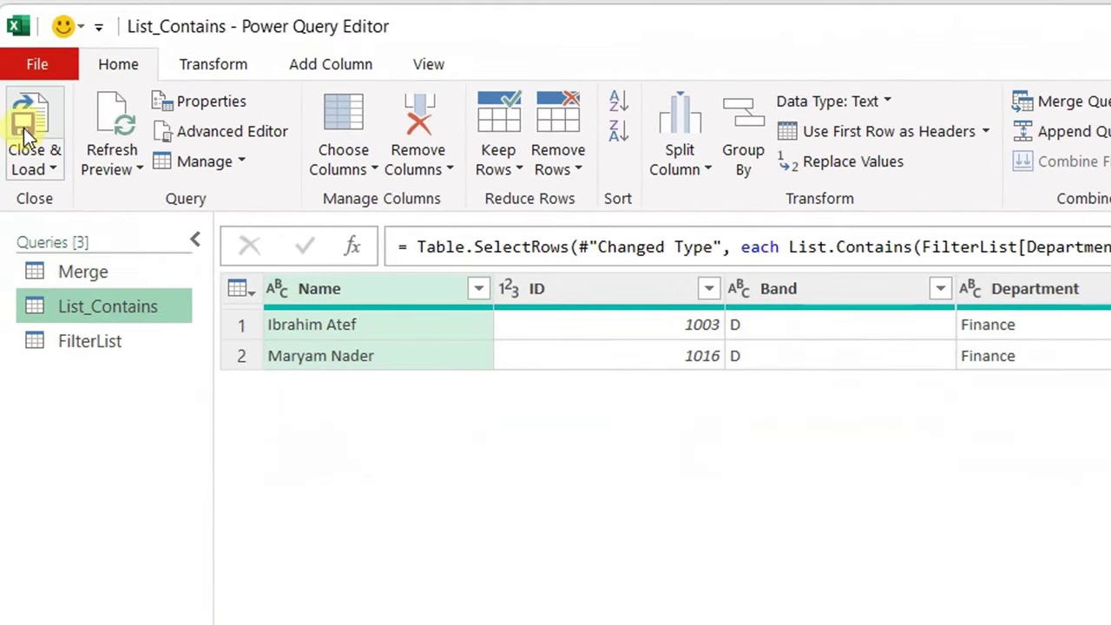
- Close the query editor keeping the changes, and load List_Contains as a table in the existing worksheet at FilterList!$O$5
{"action": "left_click", "coordinate": [24, 128]}
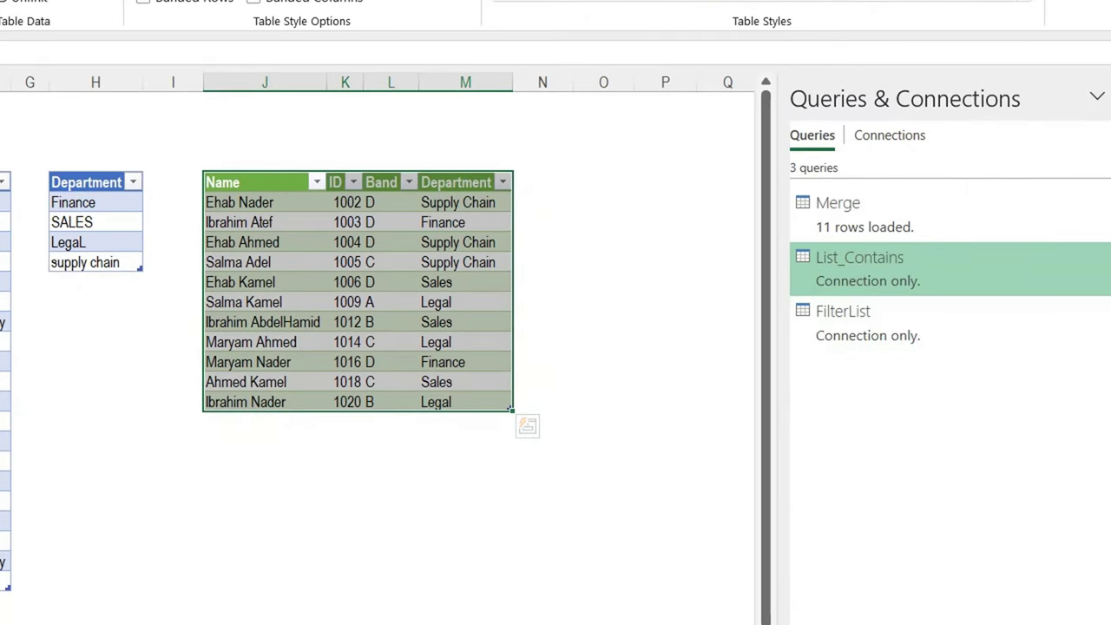
{"action": "scroll", "coordinate": [758, 619], "scroll_direction": "right", "scroll_amount": 2}
{"action": "right_click", "coordinate": [884, 276]}
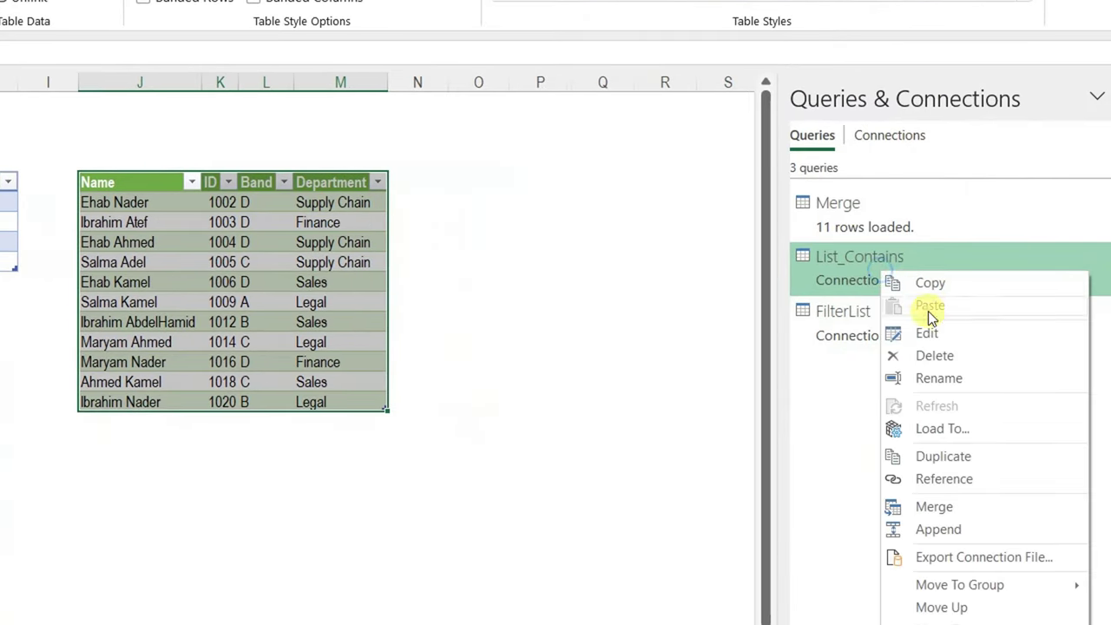
{"action": "left_click", "coordinate": [935, 427]}
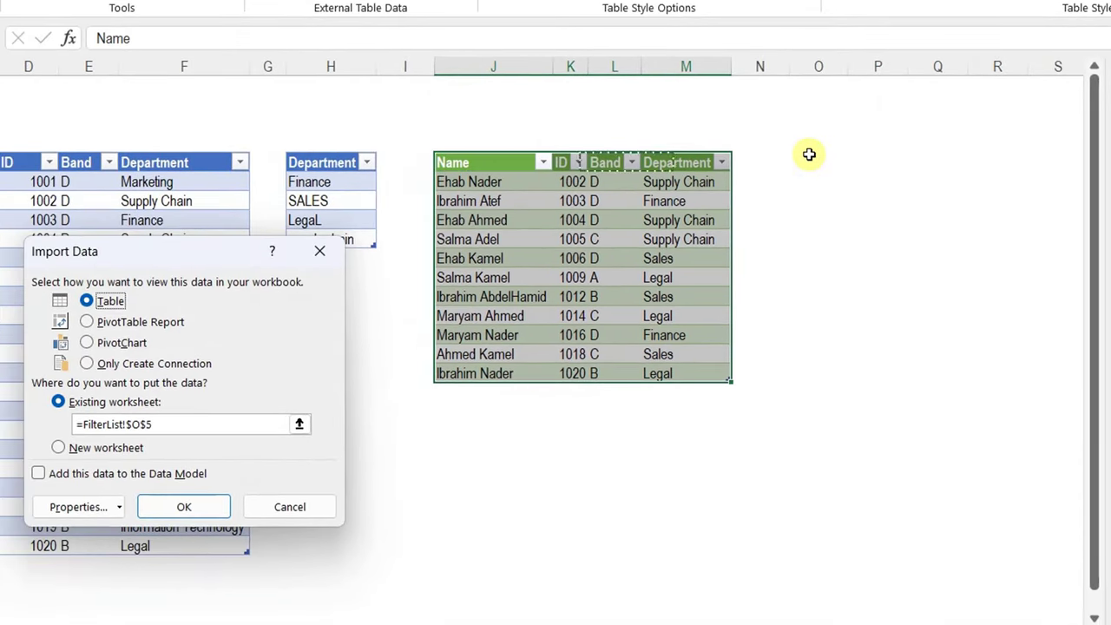
{"action": "left_click", "coordinate": [170, 506]}
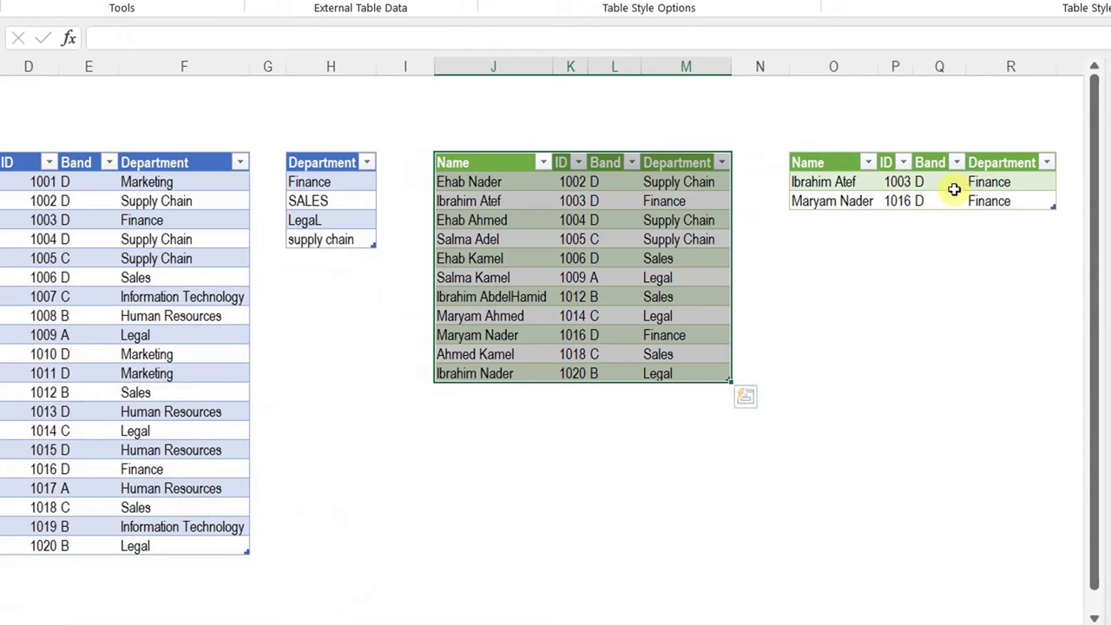
{"action": "left_click", "coordinate": [333, 185]}
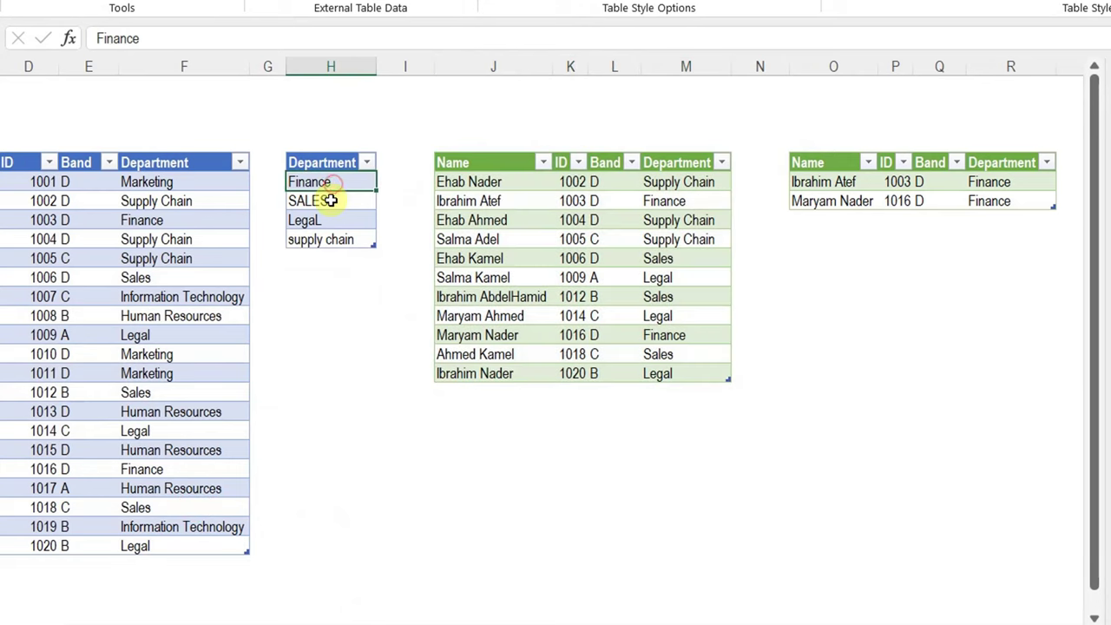
{"action": "left_click", "coordinate": [329, 202]}
{"action": "left_click", "coordinate": [324, 221]}
{"action": "left_click", "coordinate": [330, 232]}
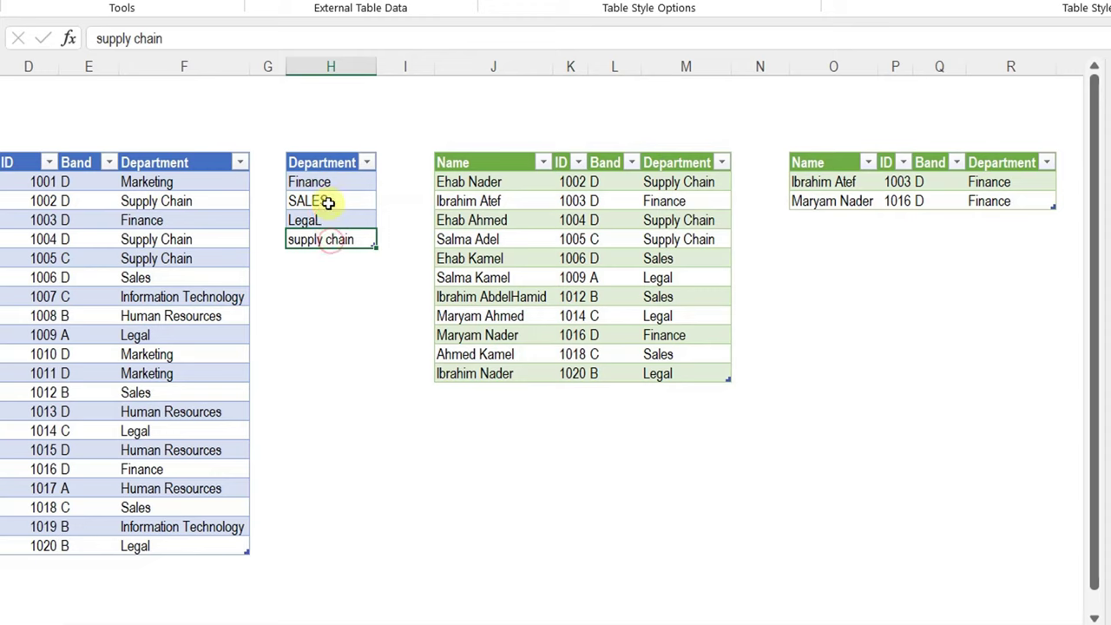
{"action": "left_click_drag", "start_coordinate": [323, 200], "coordinate": [328, 232]}
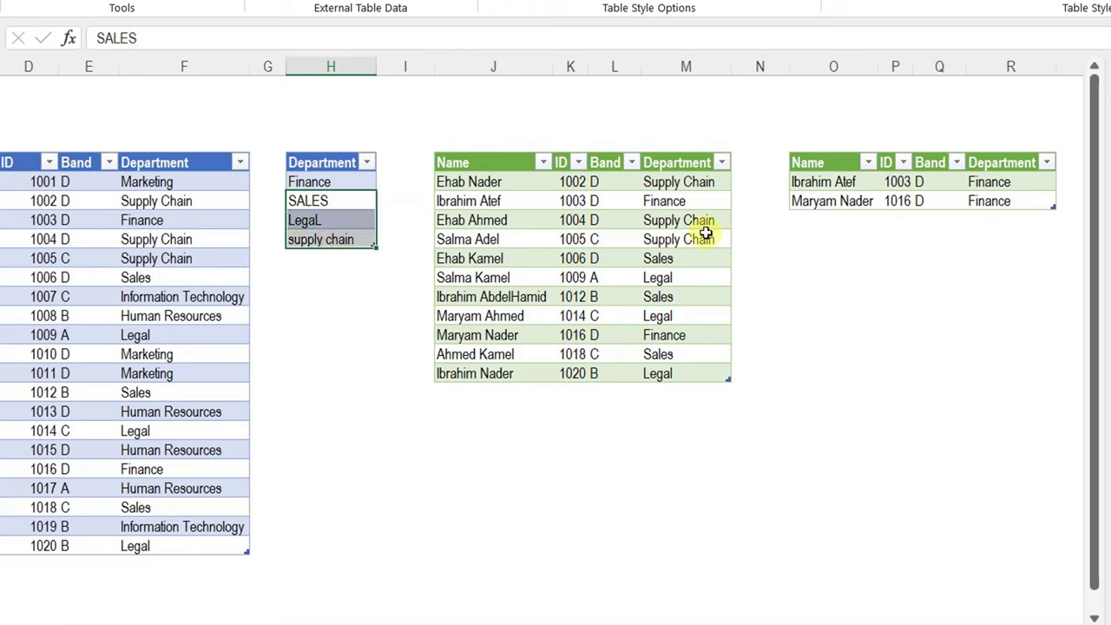
- Change the SALES entry in the department filter list to Sales and refresh the List_Contains results table
{"action": "left_click", "coordinate": [348, 201]}
{"action": "type", "text": "Sa"}
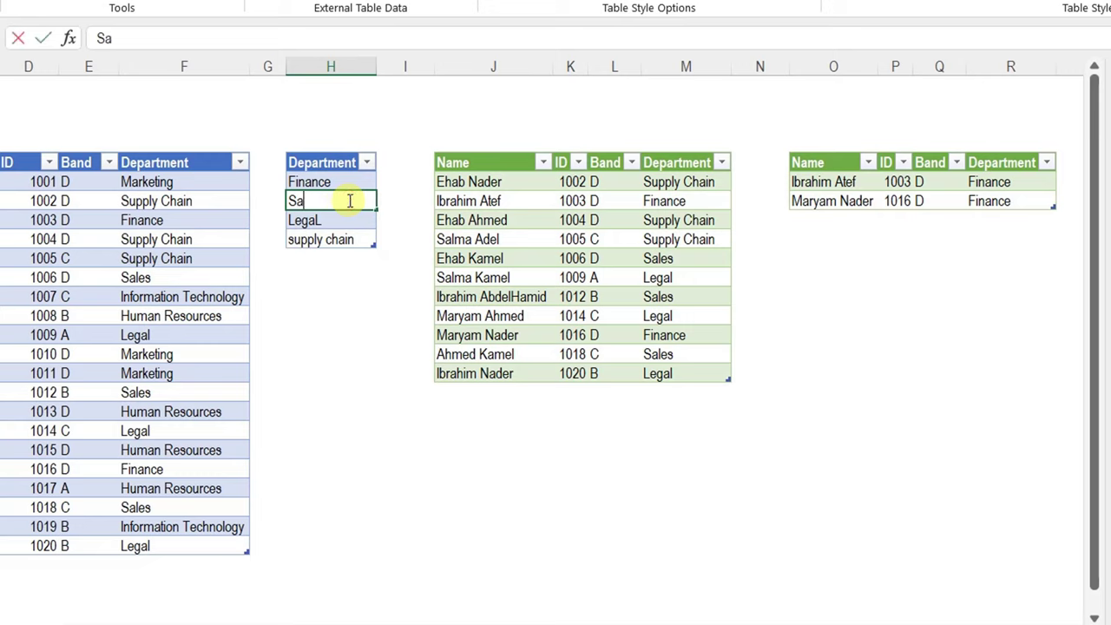
{"action": "type", "text": "les"}
{"action": "key", "text": "Return"}
{"action": "left_click", "coordinate": [855, 201]}
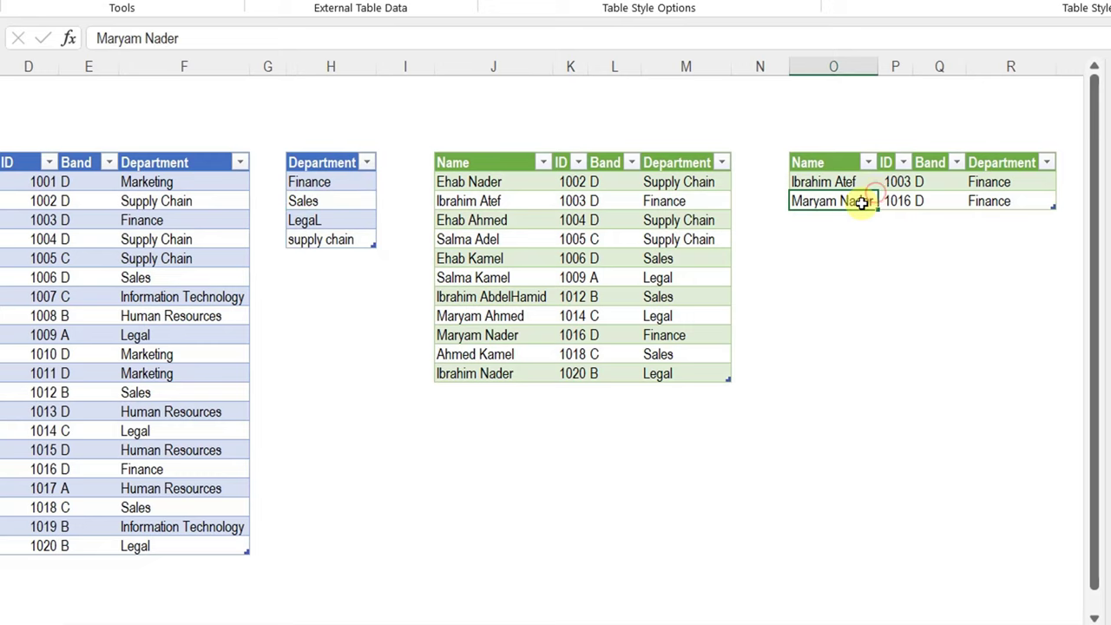
{"action": "right_click", "coordinate": [861, 202]}
{"action": "left_click", "coordinate": [922, 200]}
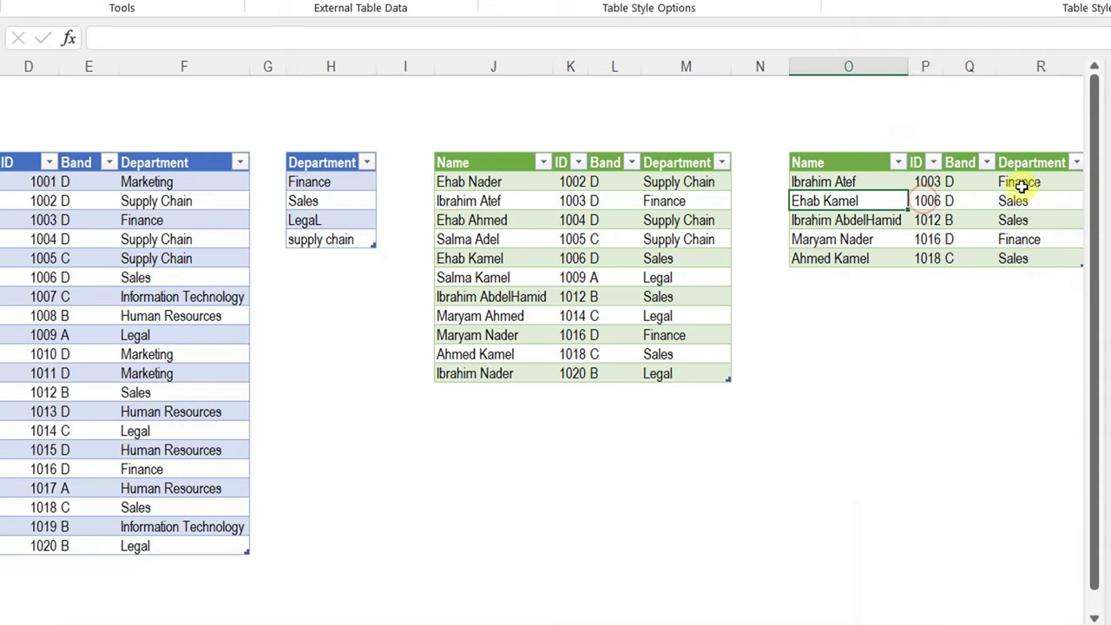
{"action": "scroll", "coordinate": [1085, 573], "scroll_direction": "right", "scroll_amount": 3}
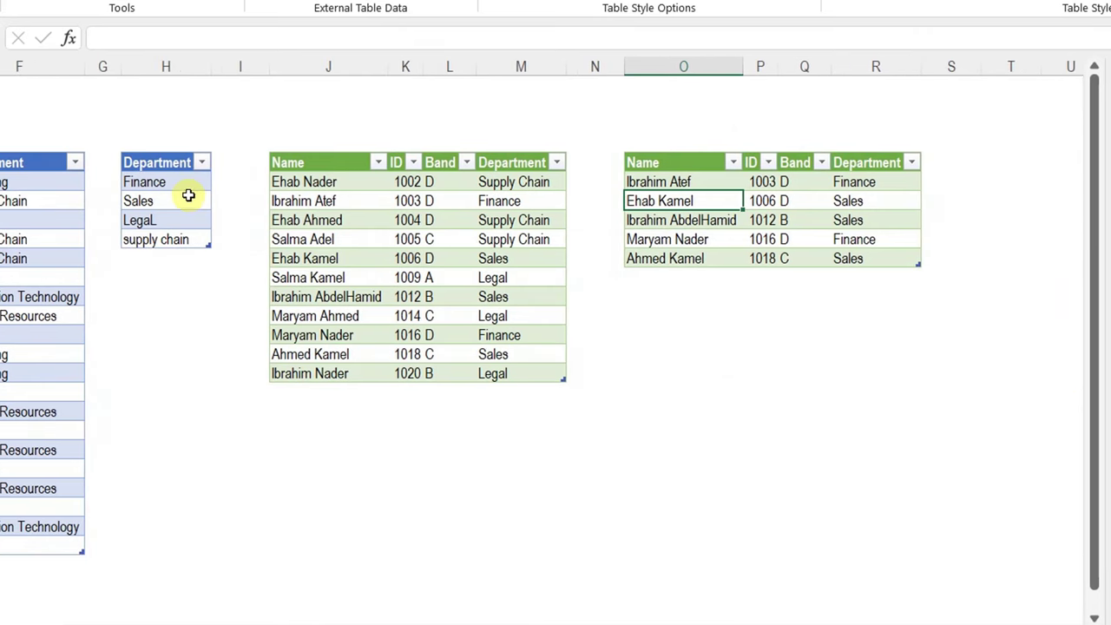
{"action": "left_click_drag", "start_coordinate": [177, 219], "coordinate": [177, 247]}
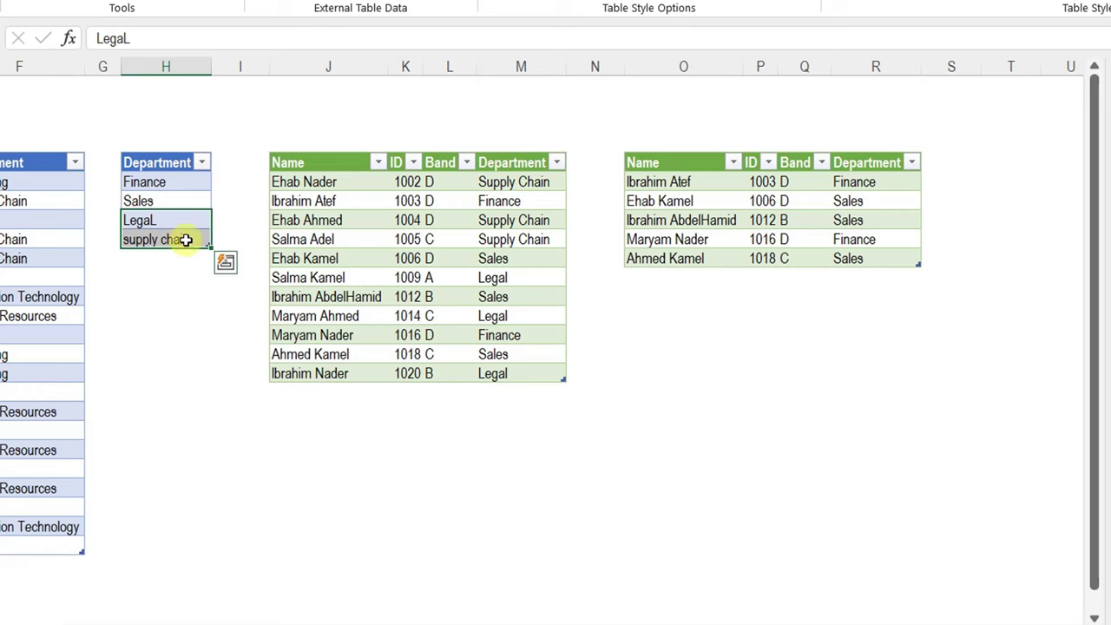
{"action": "left_click", "coordinate": [776, 215]}
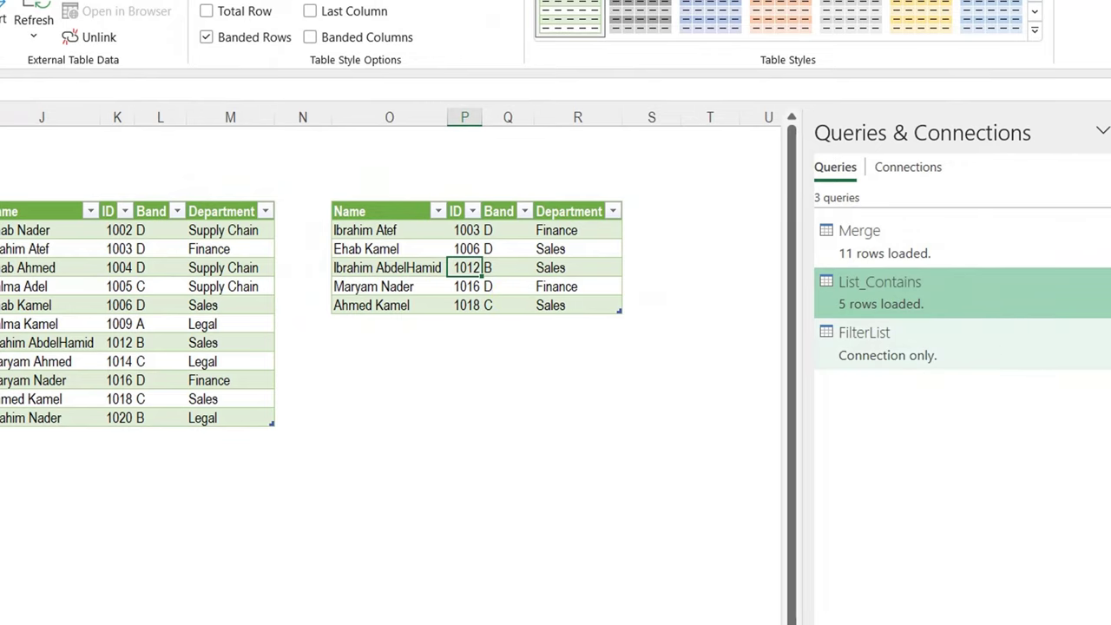
- Open the List_Contains query for editing and expand its Filtered Rows formula to show it in full
{"action": "double_click", "coordinate": [997, 300]}
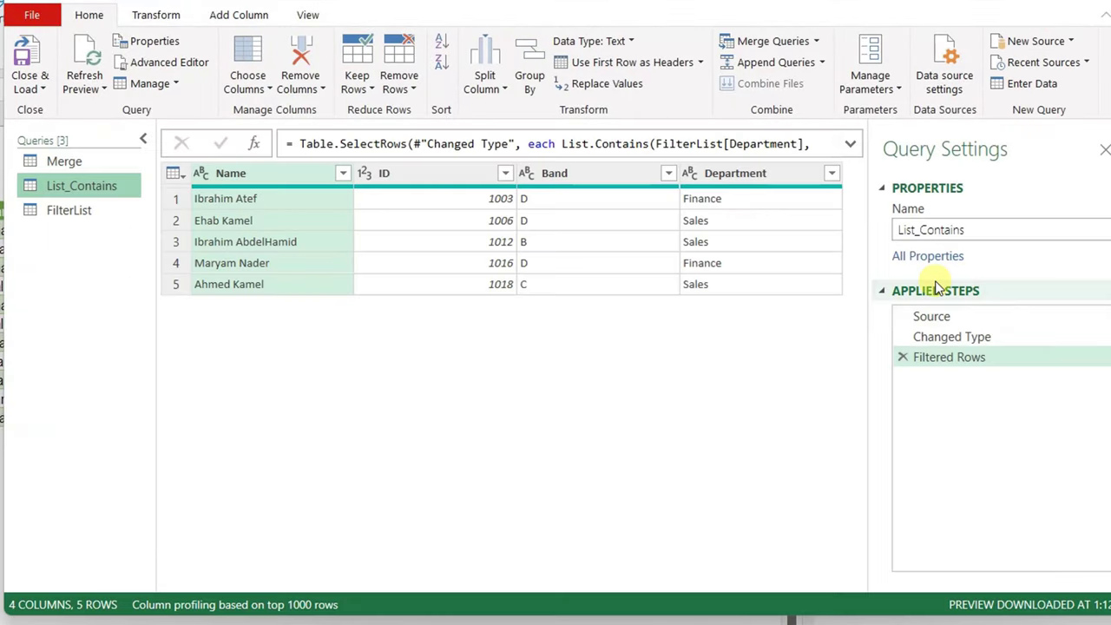
{"action": "left_click", "coordinate": [851, 145]}
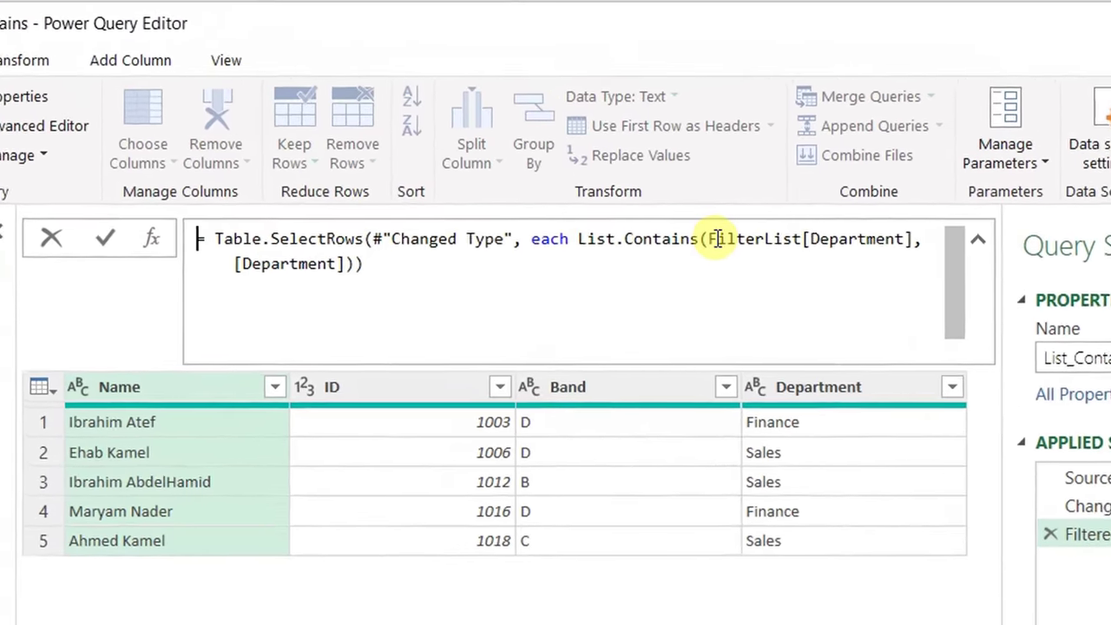
{"action": "left_click_drag", "start_coordinate": [678, 185], "coordinate": [860, 185]}
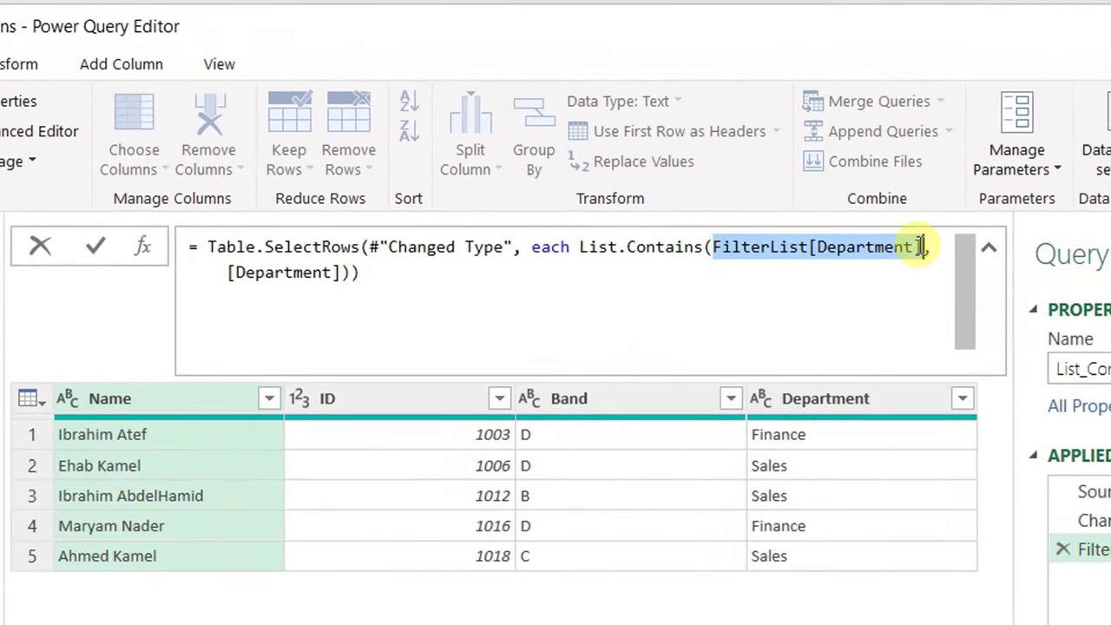
- Add Comparer.OrdinalIgnoreCase as the third argument of List.Contains in the Filtered Rows formula, apply it, and load the updated query to the worksheet
{"action": "left_click", "coordinate": [340, 273]}
{"action": "type", "text": ","}
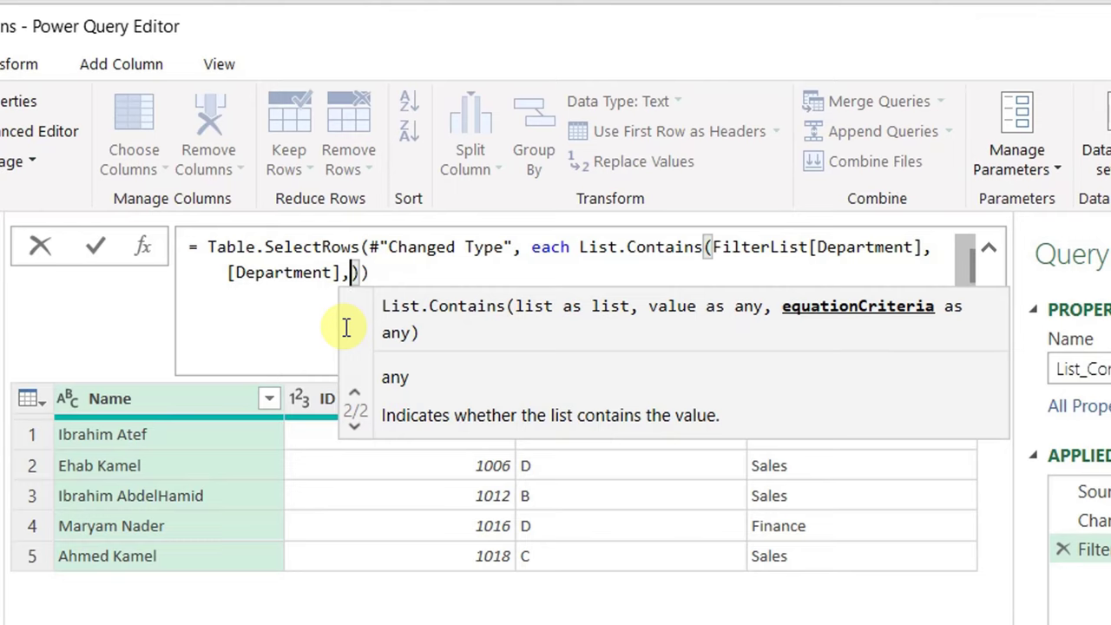
{"action": "type", "text": "Compa"}
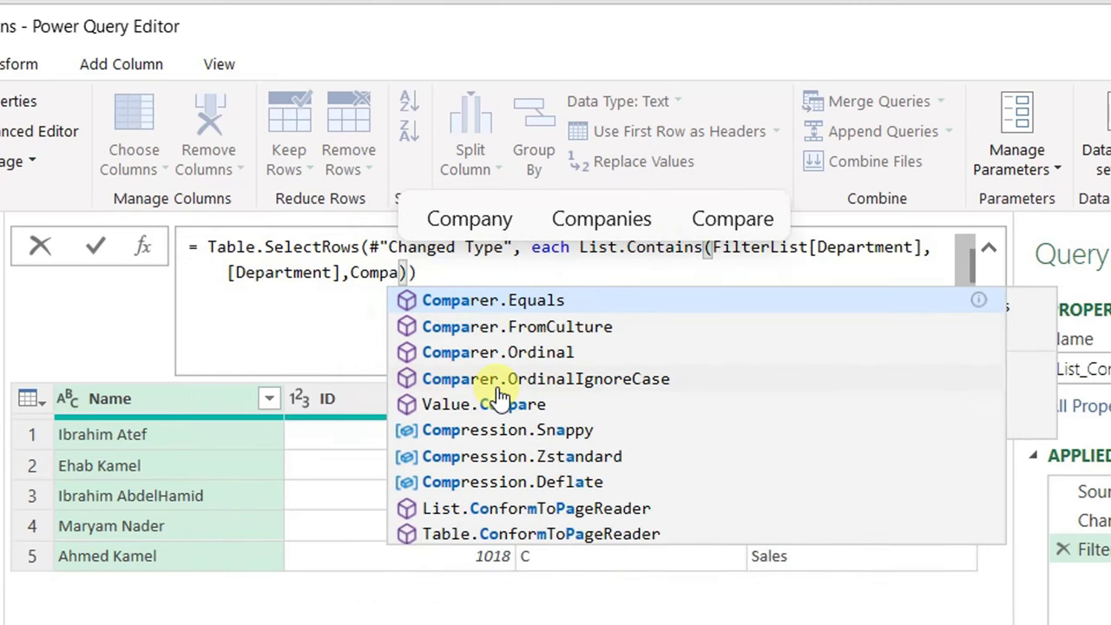
{"action": "left_click", "coordinate": [561, 380]}
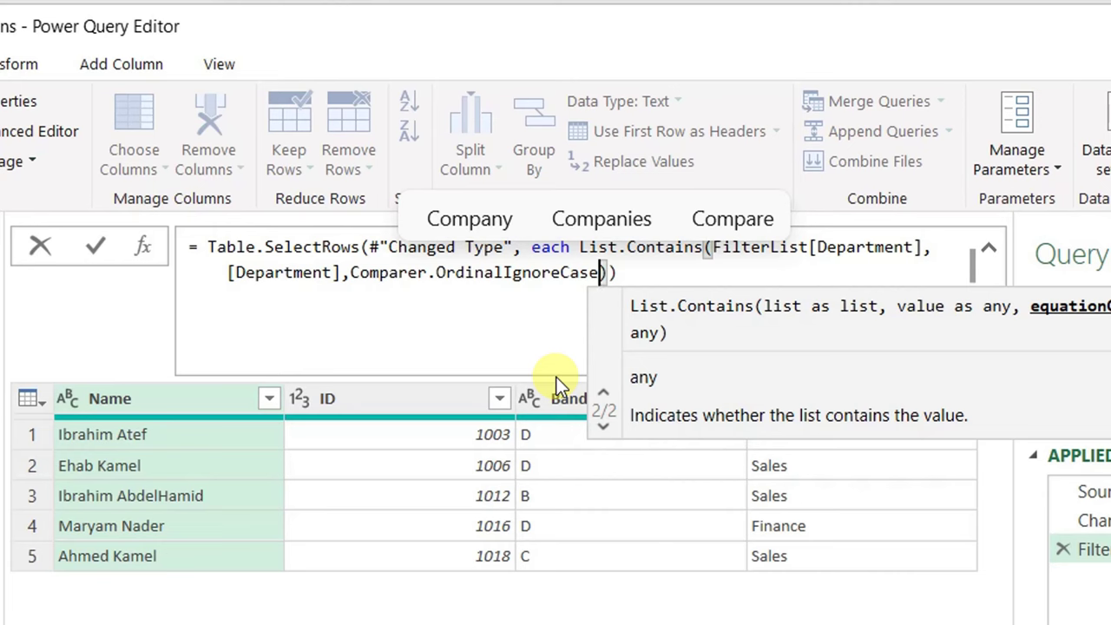
{"action": "mouse_move", "coordinate": [442, 284]}
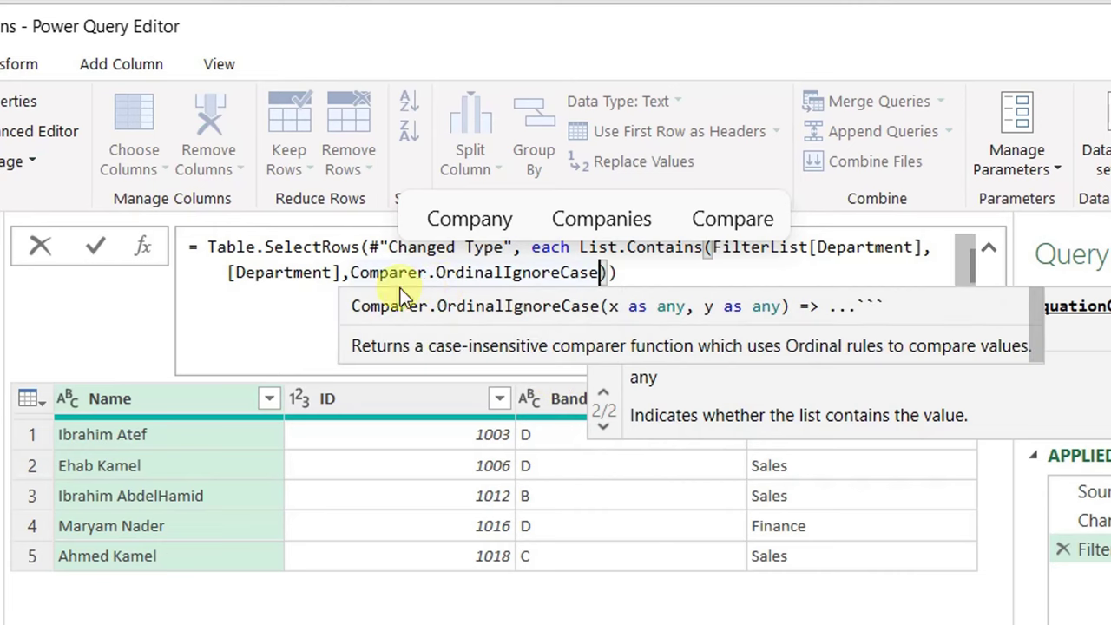
{"action": "left_click", "coordinate": [94, 249]}
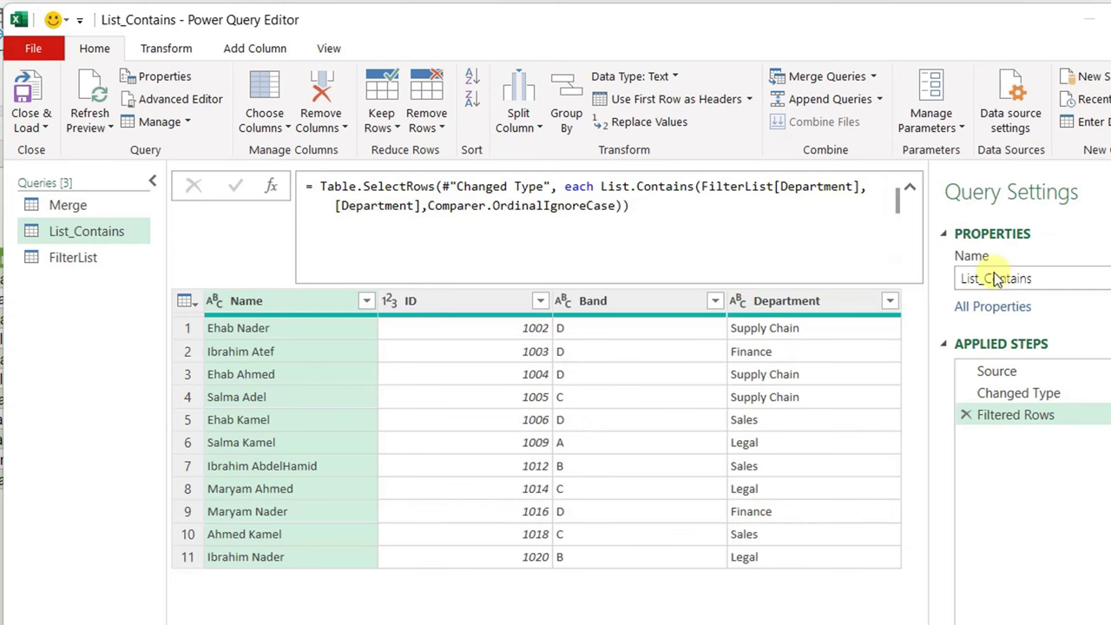
{"action": "left_click", "coordinate": [39, 95]}
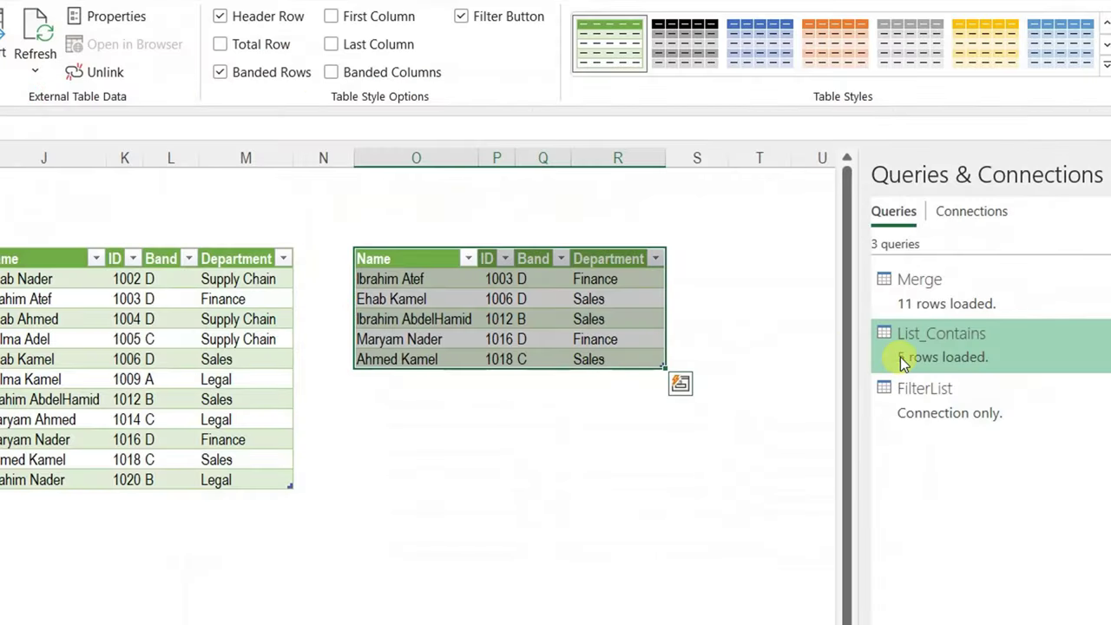
{"action": "left_click", "coordinate": [598, 320]}
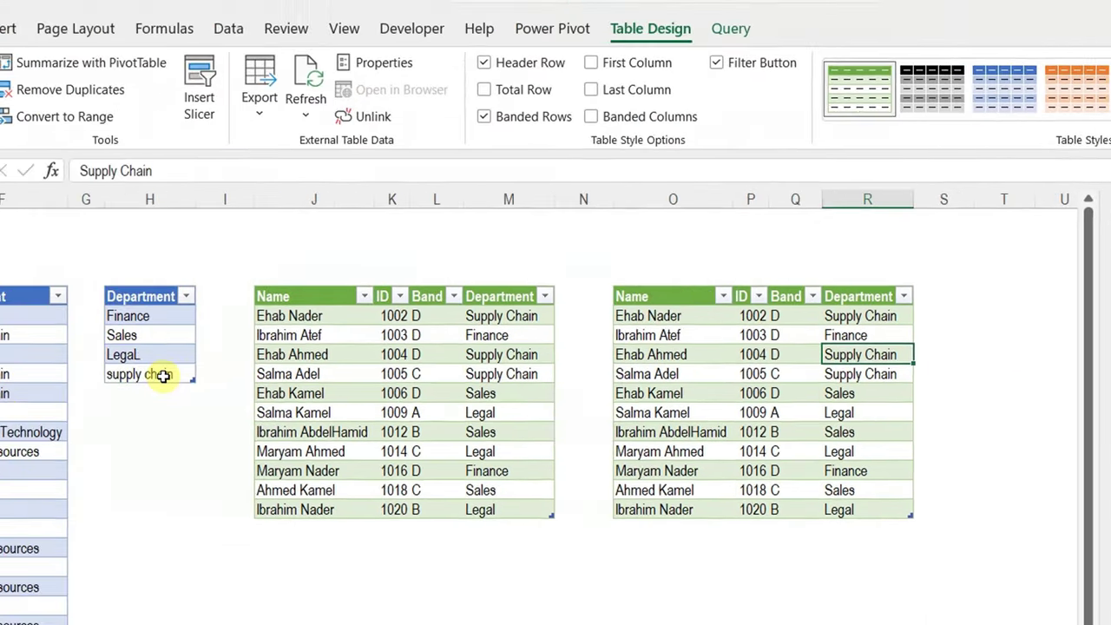
- Clear the supply chain entry from the department filter list and refresh all query results
{"action": "left_click", "coordinate": [163, 375]}
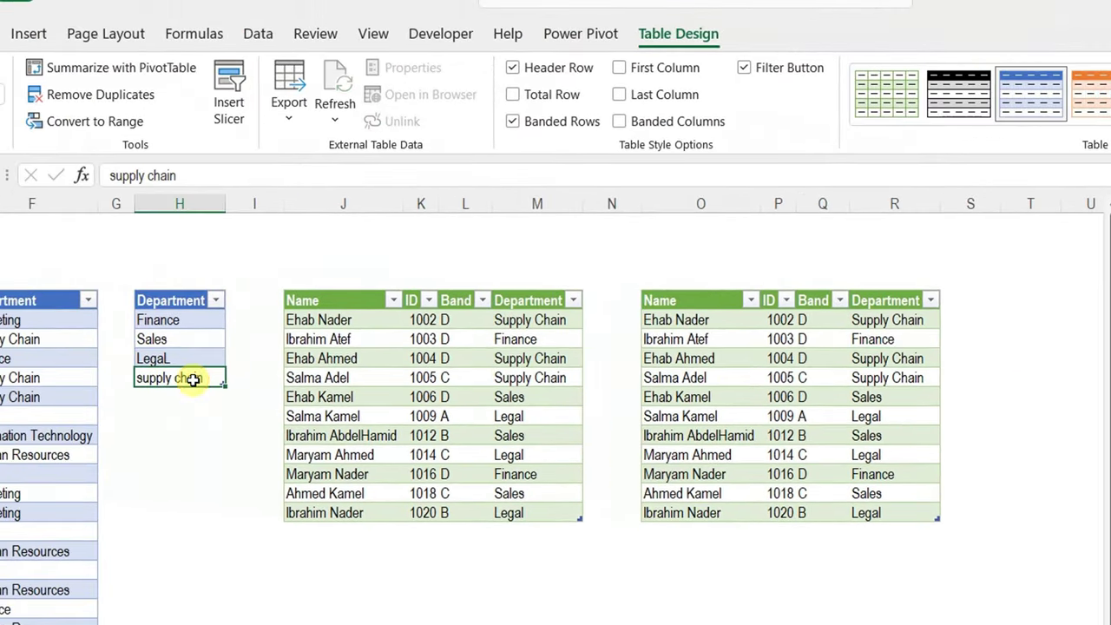
{"action": "key", "text": "Delete"}
{"action": "left_click", "coordinate": [330, 396]}
{"action": "left_click", "coordinate": [258, 33]}
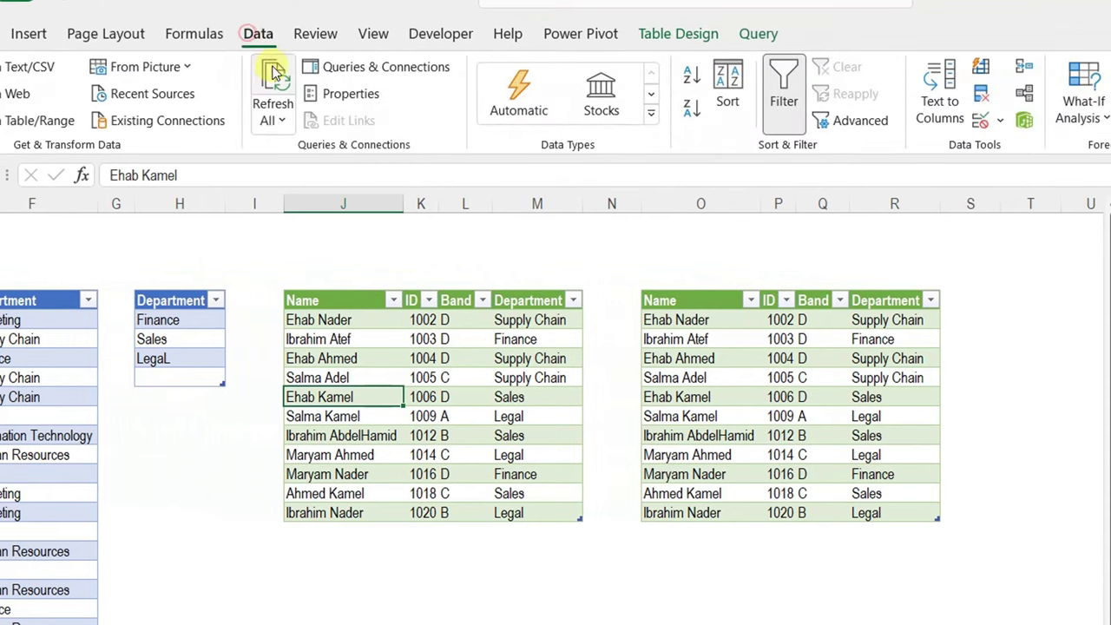
{"action": "left_click", "coordinate": [272, 114]}
{"action": "left_click", "coordinate": [300, 151]}
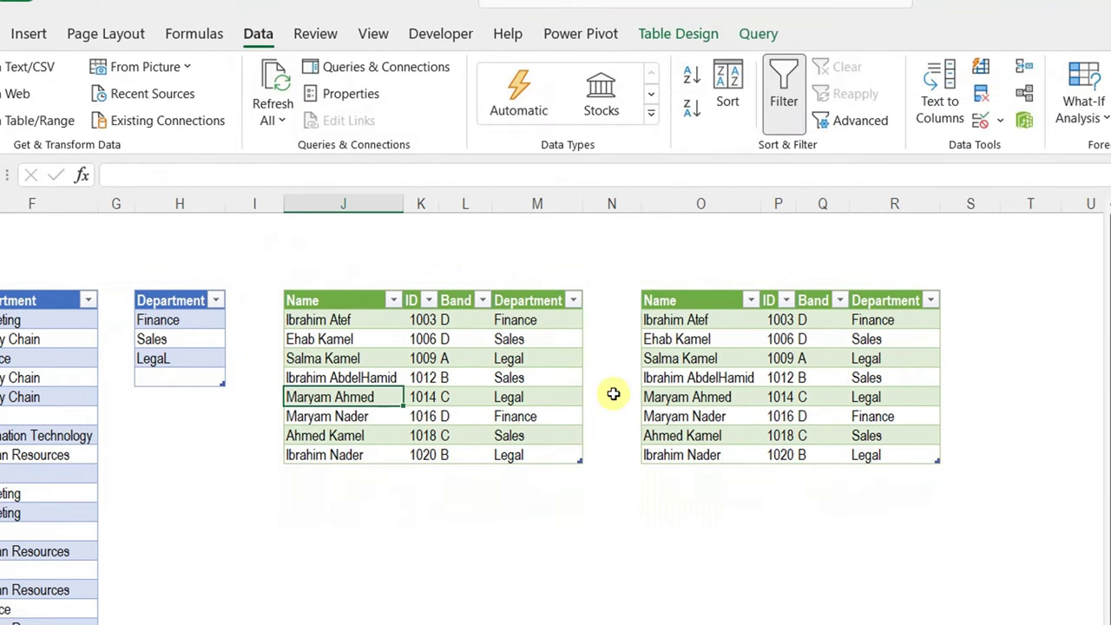
- Enter MARKETING in the empty last row of the department filter list and refresh all query results
{"action": "left_click", "coordinate": [170, 376]}
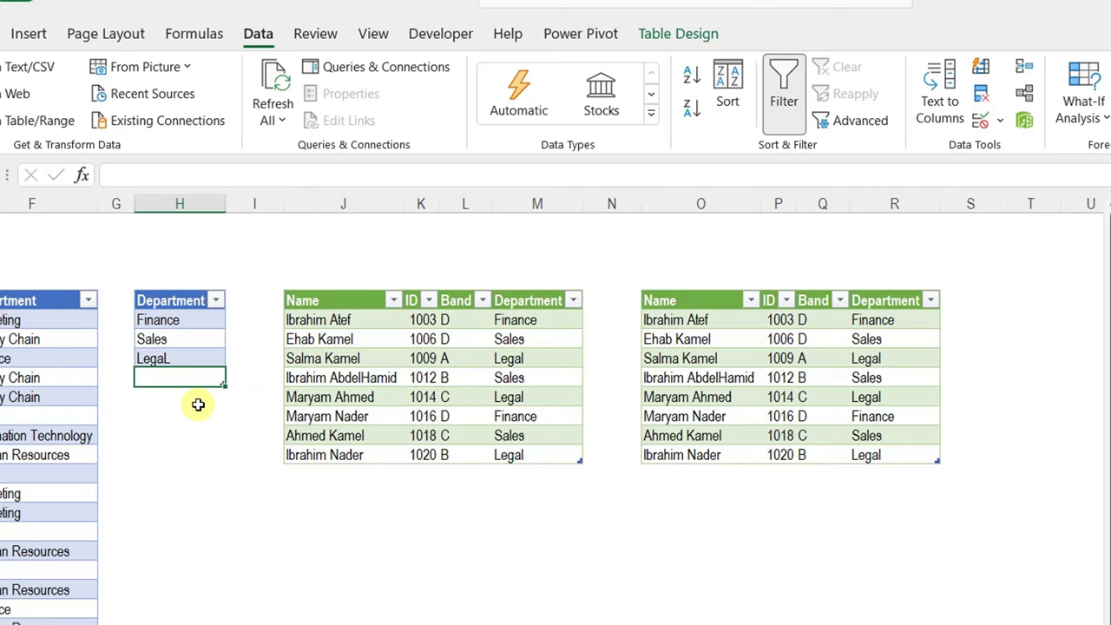
{"action": "type", "text": "M"}
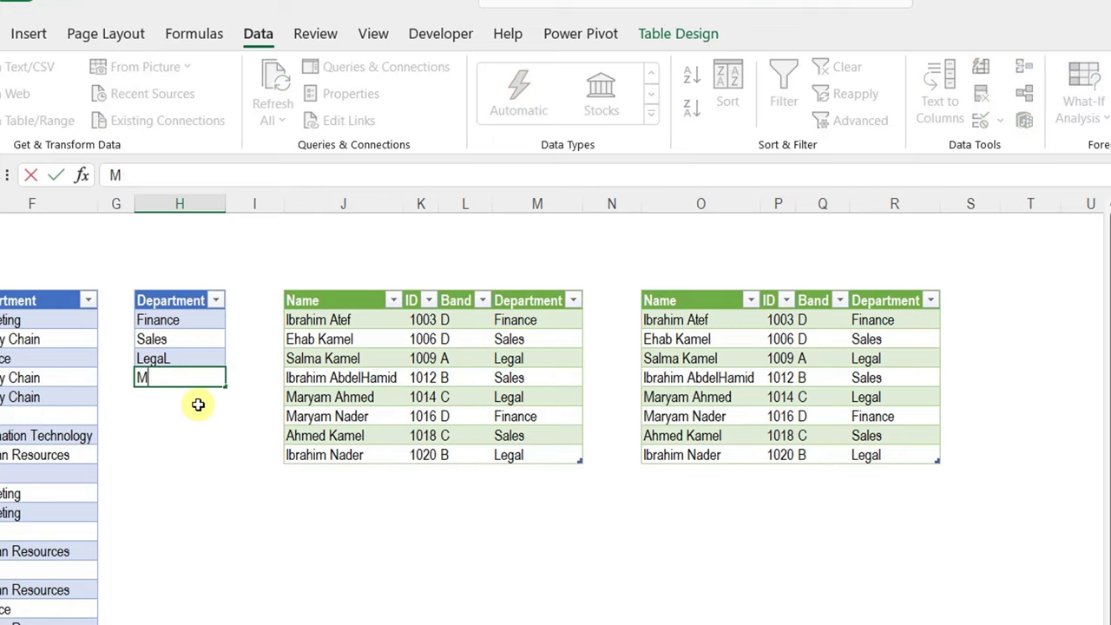
{"action": "type", "text": "aRKETING"}
{"action": "key", "text": "Return"}
{"action": "left_click", "coordinate": [273, 78]}
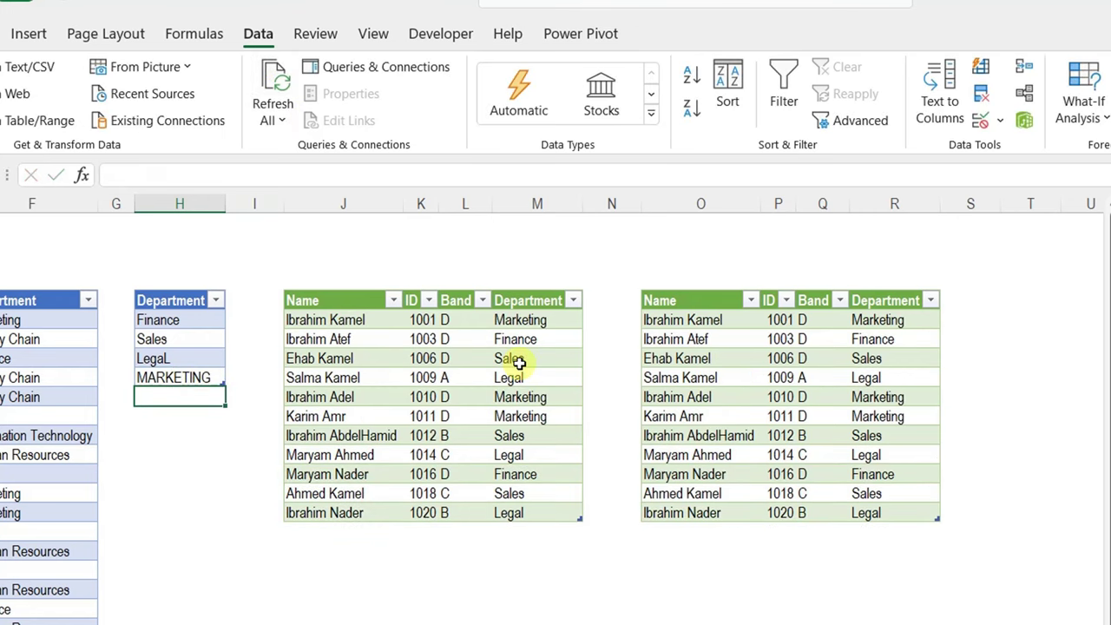
{"action": "left_click", "coordinate": [721, 472]}
{"action": "left_click", "coordinate": [488, 453]}
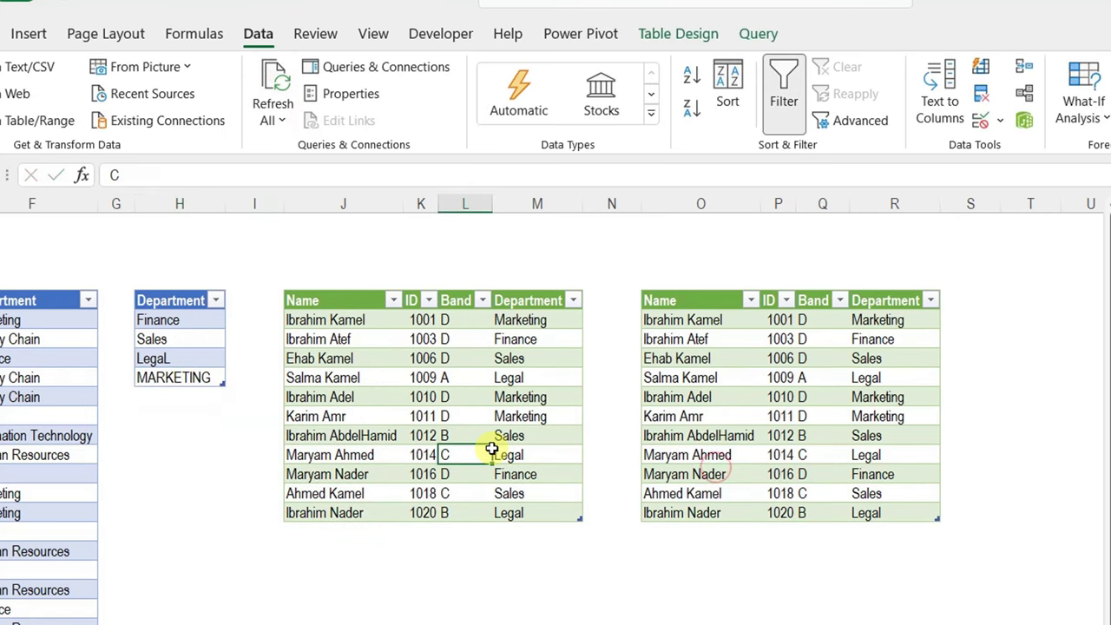